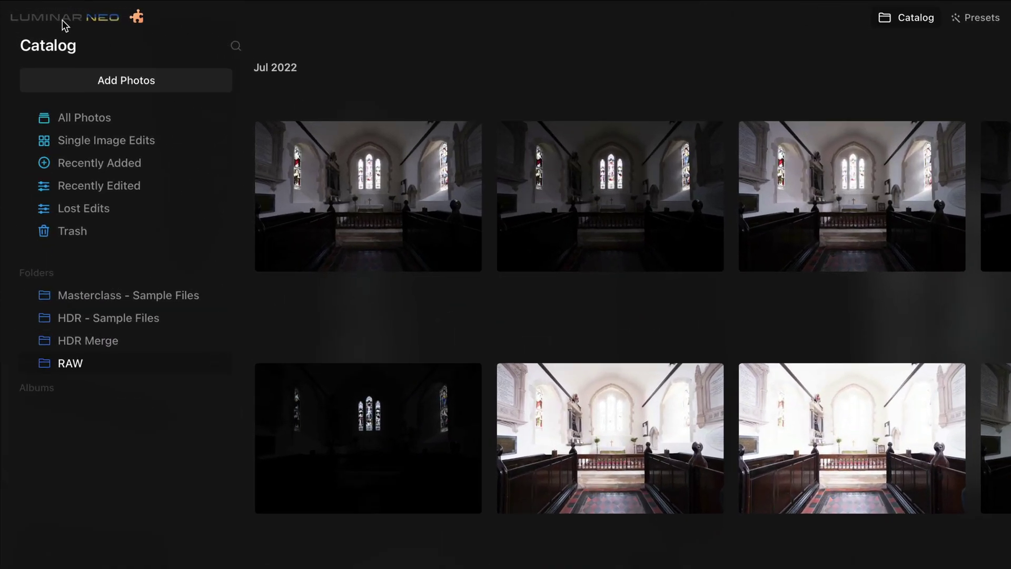
Check the About box to confirm the installed version is Update 2 (1.2.0)
{"action": "left_click", "coordinate": [62, 18]}
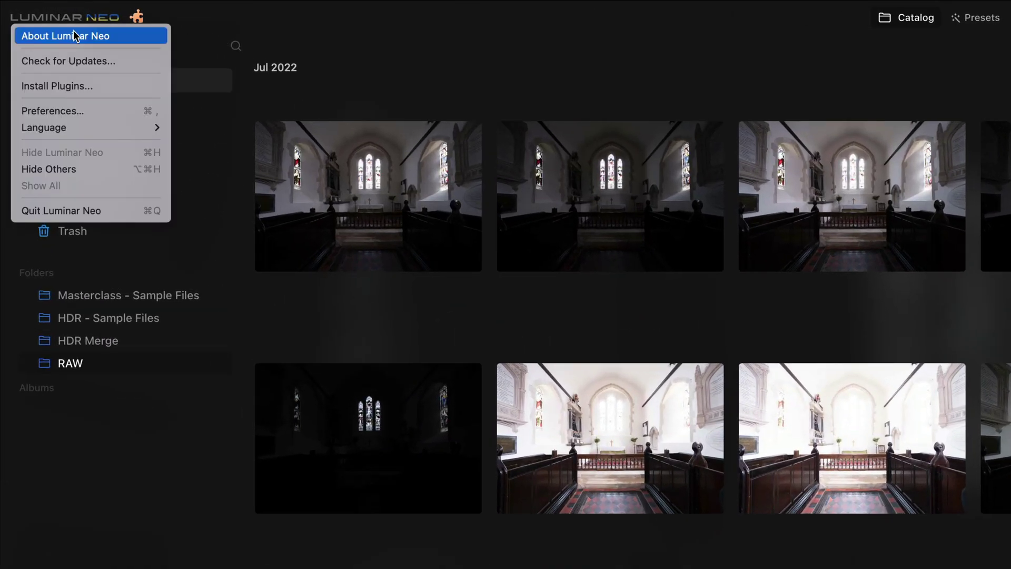
{"action": "left_click", "coordinate": [73, 32]}
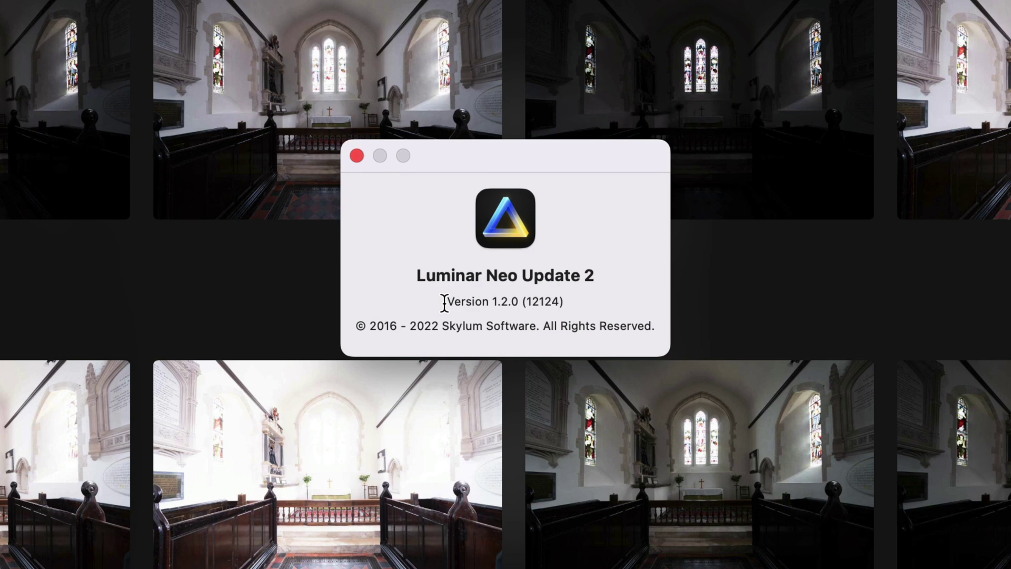
{"action": "left_click", "coordinate": [357, 155]}
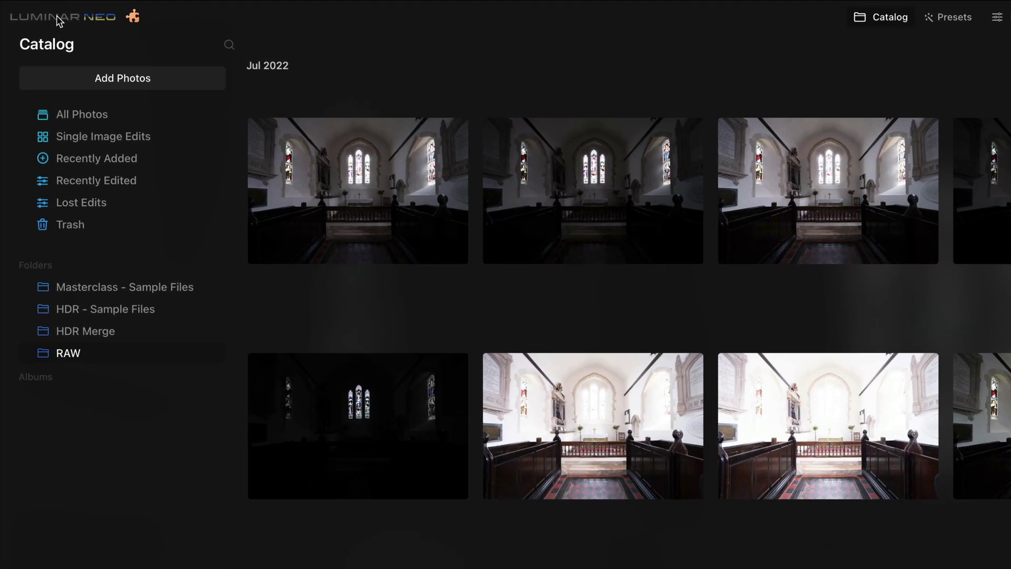
Run Check for Updates and dismiss the notice that no newer version exists
{"action": "left_click", "coordinate": [31, 12]}
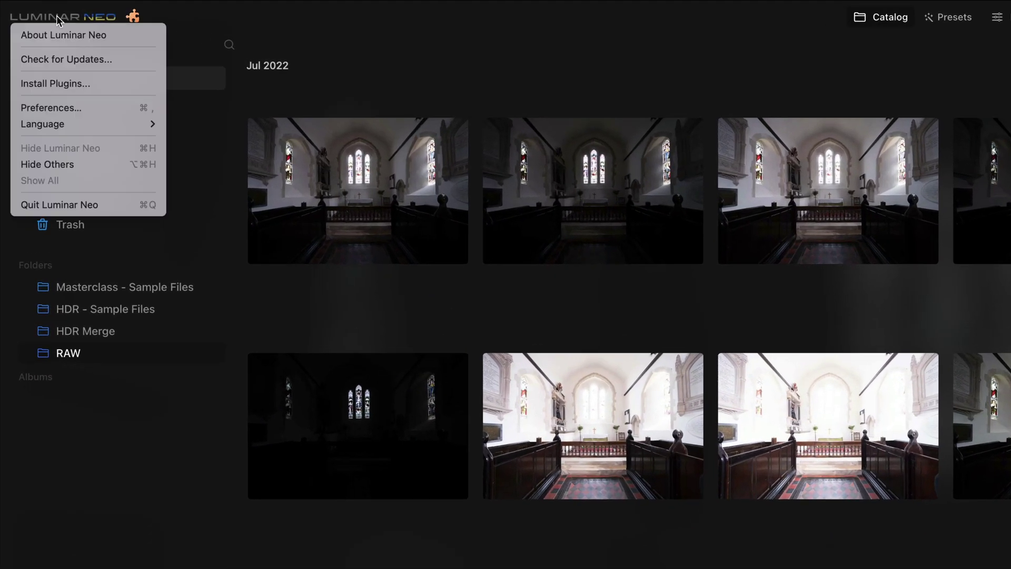
{"action": "left_click", "coordinate": [114, 64]}
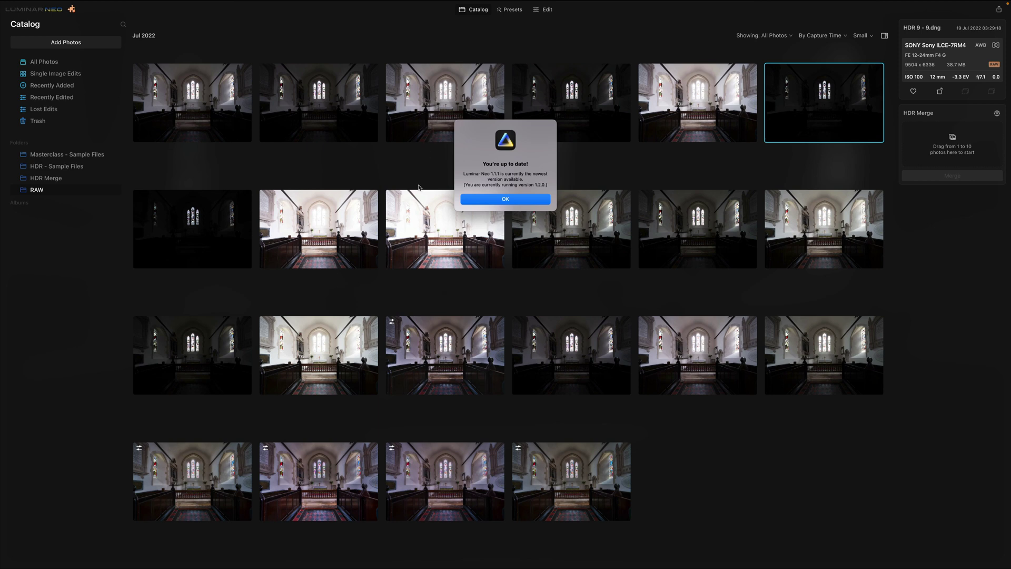
{"action": "left_click", "coordinate": [527, 199]}
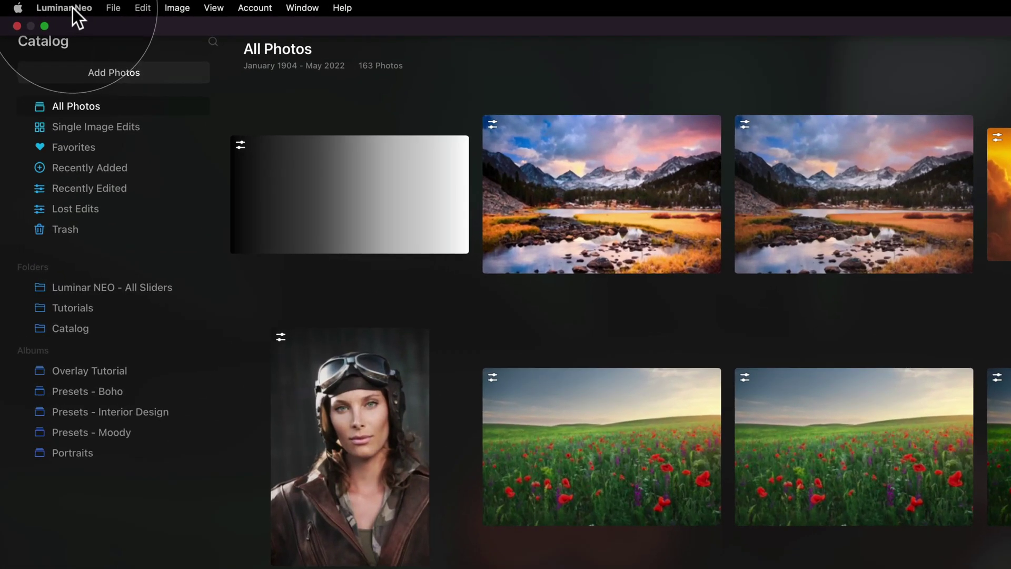
Download the 4.45 GB 1.0.7 update from Check for Updates
{"action": "left_click", "coordinate": [45, 6]}
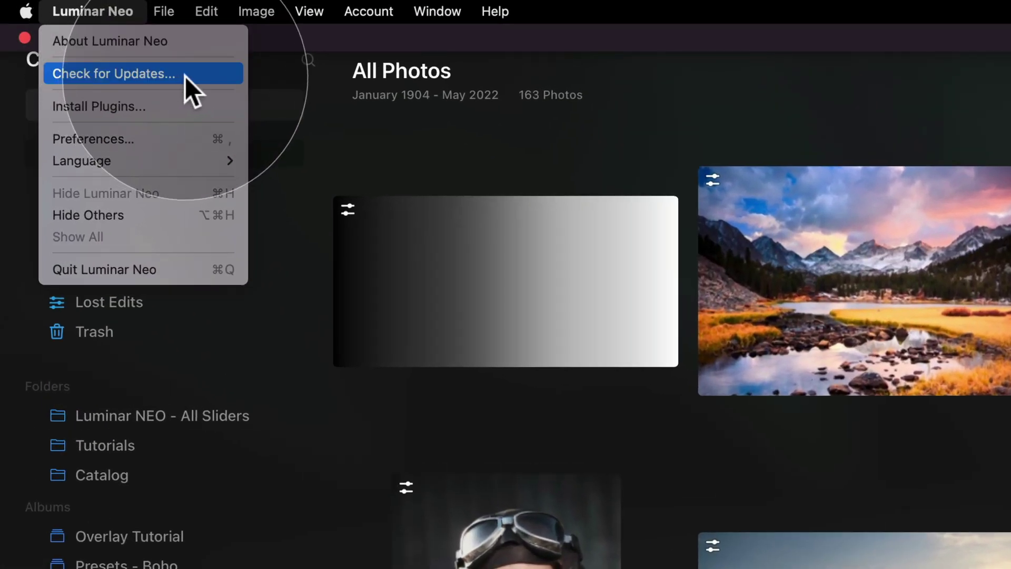
{"action": "left_click", "coordinate": [187, 75]}
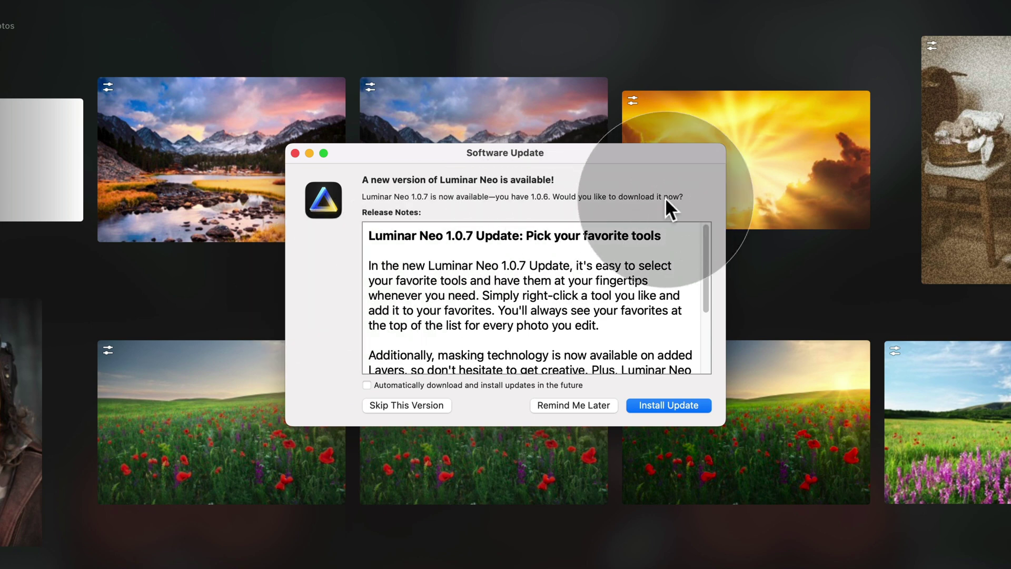
{"action": "left_click", "coordinate": [702, 405]}
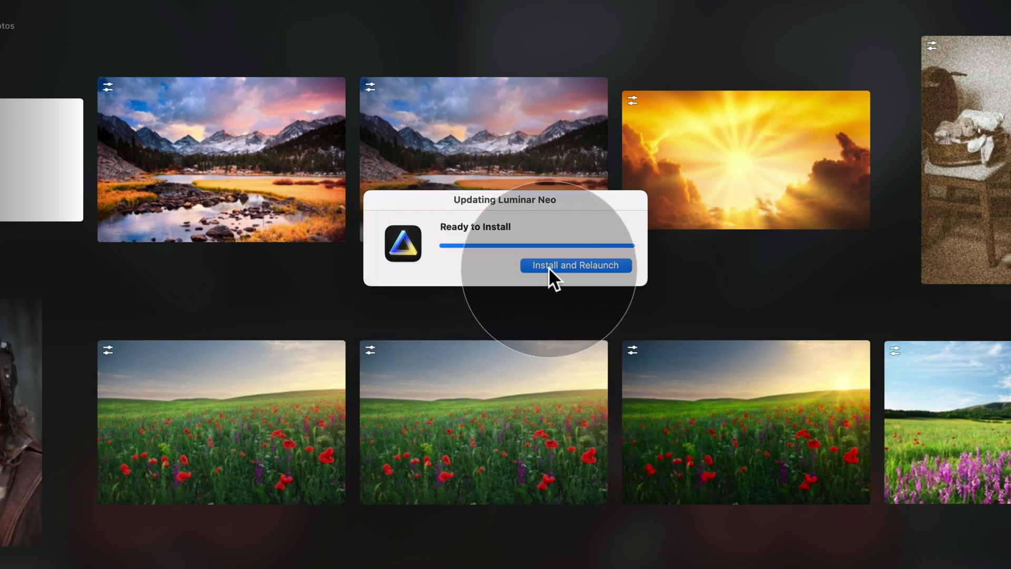
Choose Install and Relaunch to apply the downloaded update
{"action": "left_click", "coordinate": [576, 267]}
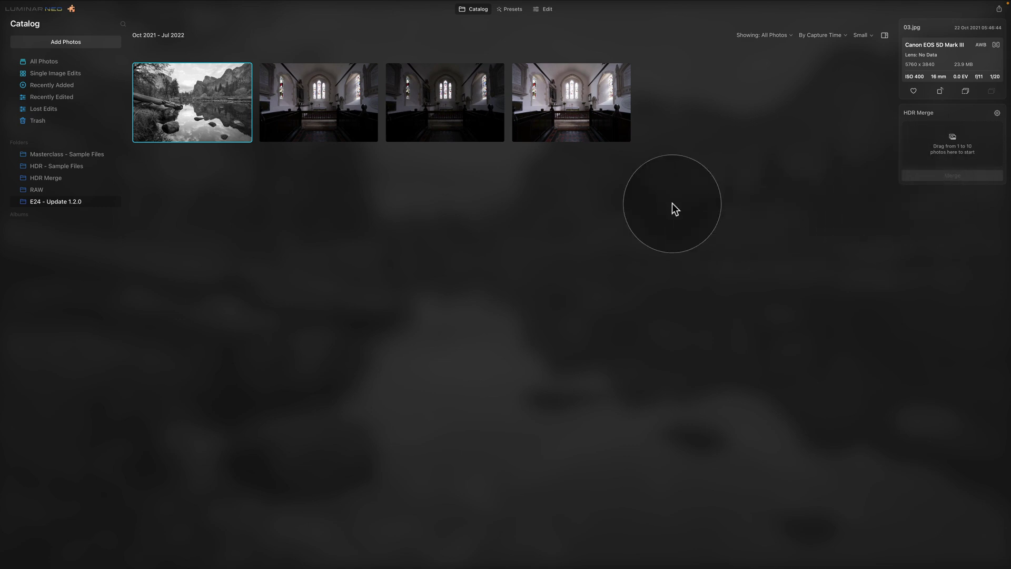
{"action": "left_click", "coordinate": [74, 10]}
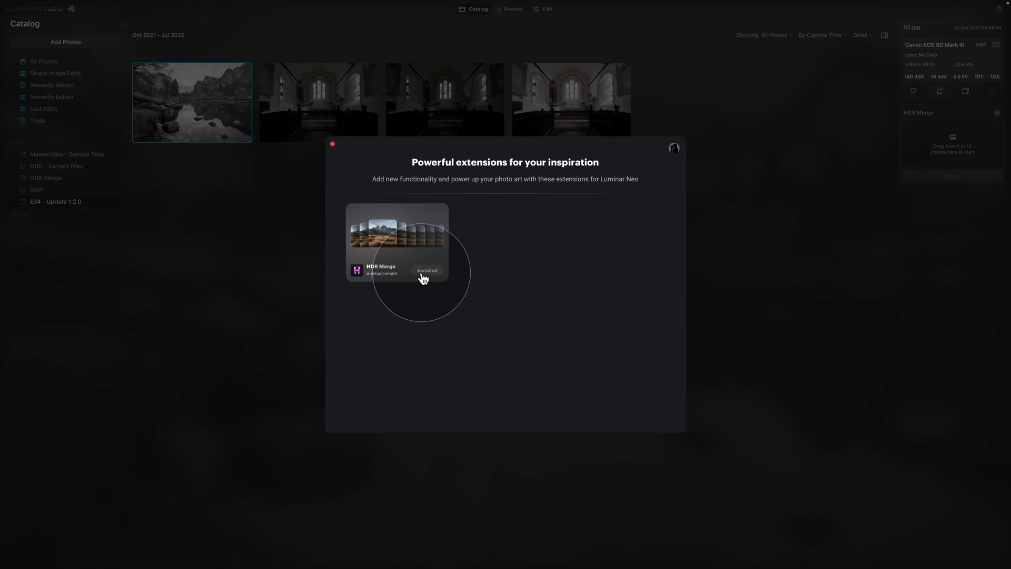
{"action": "left_click", "coordinate": [332, 144]}
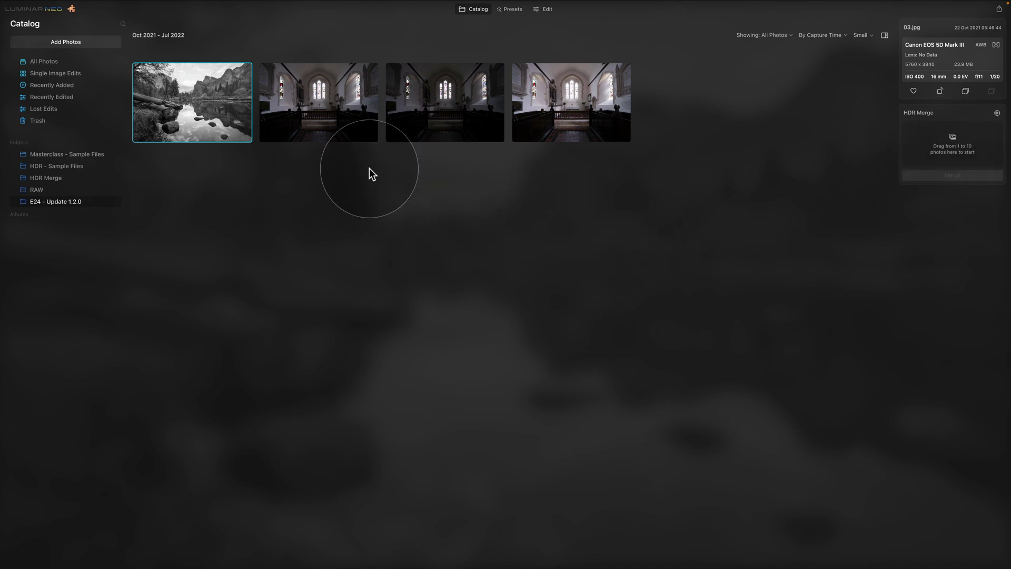
Select the three bracketed church exposures, drop them on the HDR Merge panel and merge them
{"action": "left_click", "coordinate": [338, 106]}
{"action": "left_click", "coordinate": [560, 103], "text": "super"}
{"action": "left_click", "coordinate": [428, 118], "text": "super"}
{"action": "left_click_drag", "start_coordinate": [428, 92], "coordinate": [949, 150]}
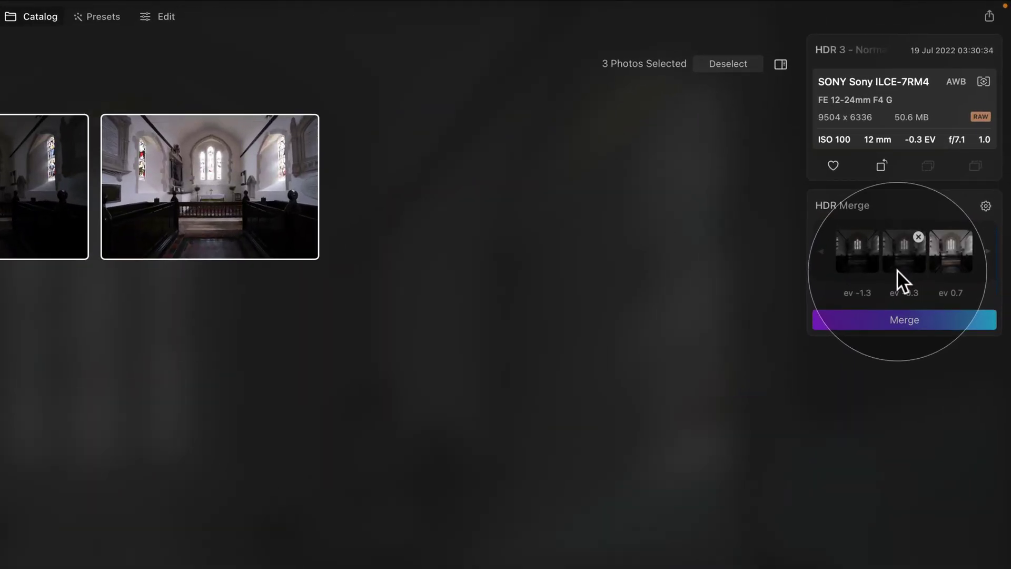
{"action": "left_click", "coordinate": [946, 322]}
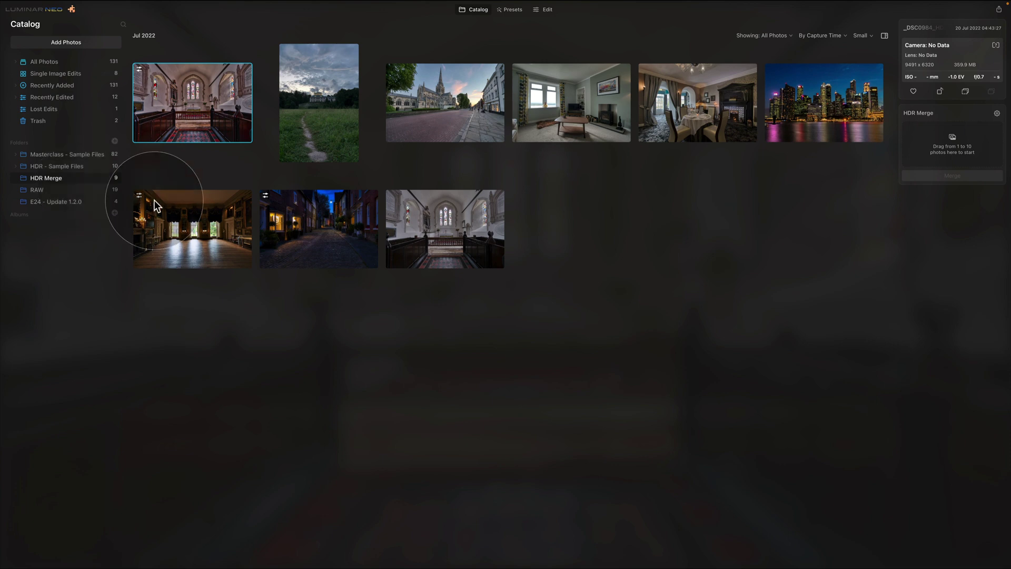
Drag the HDR 3 image into the E24 - Update 1.2.0 folder and select it there
{"action": "left_click", "coordinate": [432, 219]}
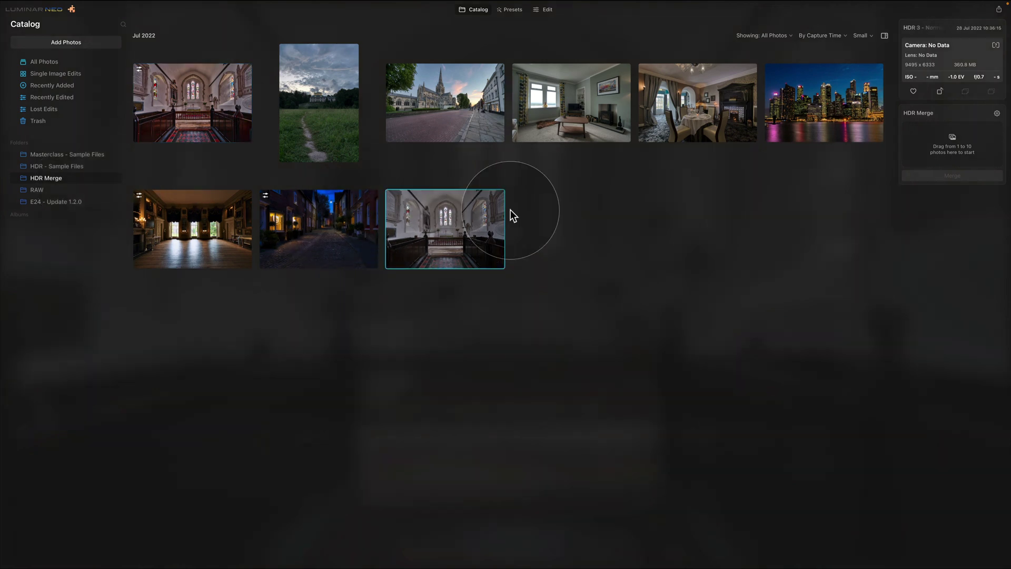
{"action": "left_click_drag", "start_coordinate": [445, 216], "coordinate": [107, 198]}
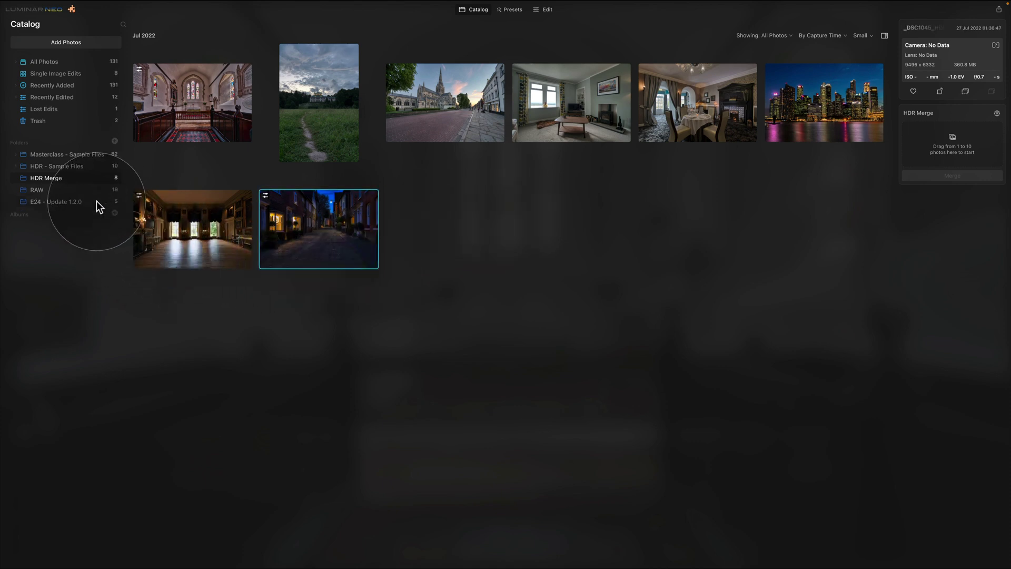
{"action": "left_click", "coordinate": [96, 201]}
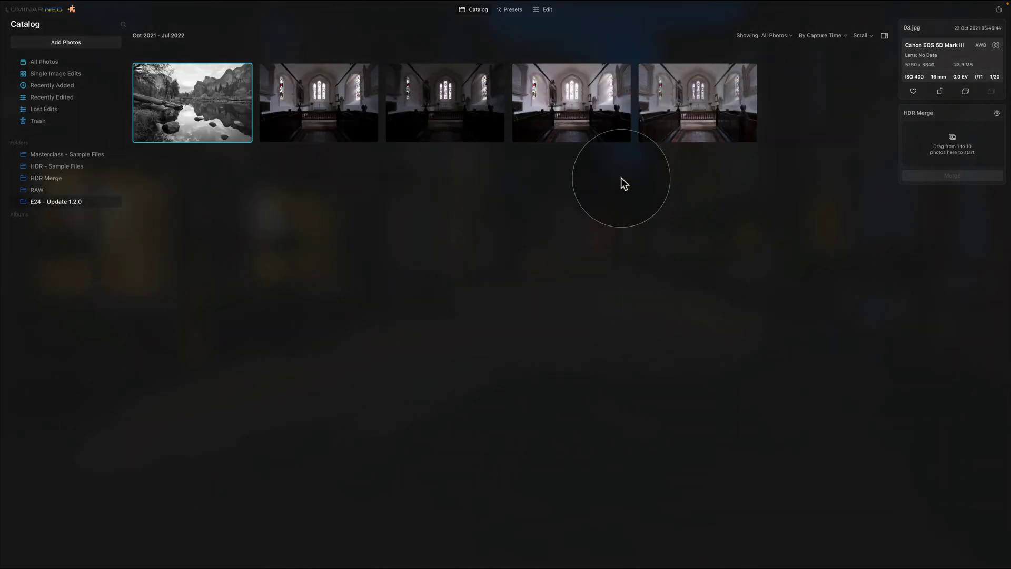
{"action": "left_click", "coordinate": [730, 103]}
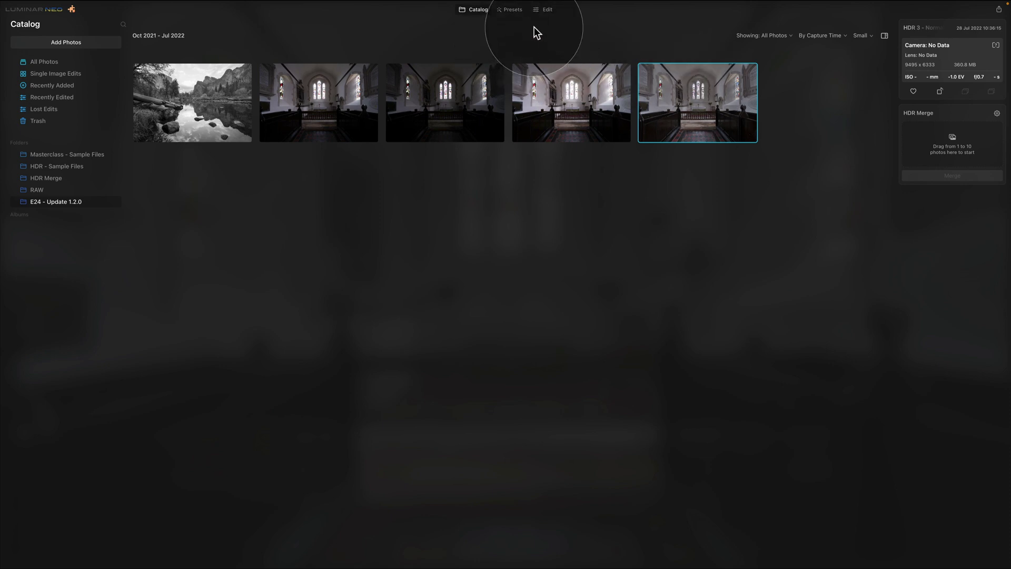
Try CP-HDR - 03, settle on CP-HDR (L) - 03 for the HDR photo, then return to the Catalog
{"action": "left_click", "coordinate": [519, 13]}
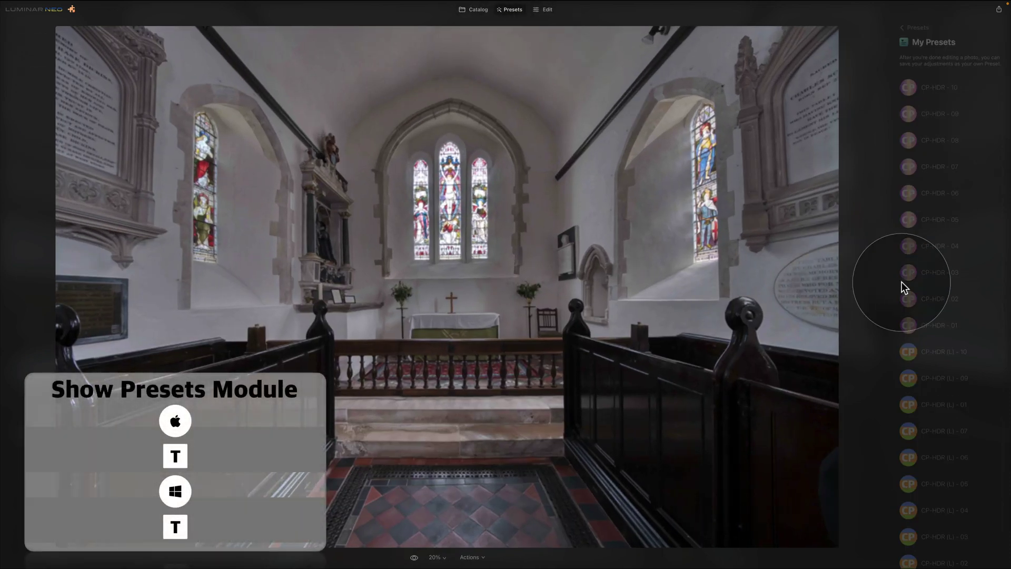
{"action": "left_click", "coordinate": [940, 273]}
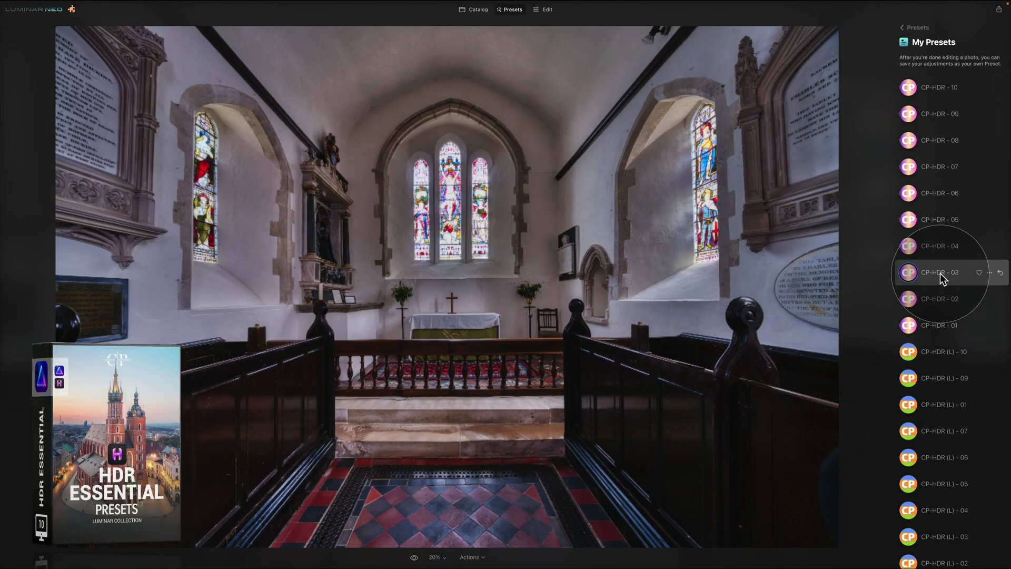
{"action": "scroll", "coordinate": [940, 274], "scroll_direction": "down", "scroll_amount": 1}
{"action": "scroll", "coordinate": [941, 273], "scroll_direction": "down", "scroll_amount": 1}
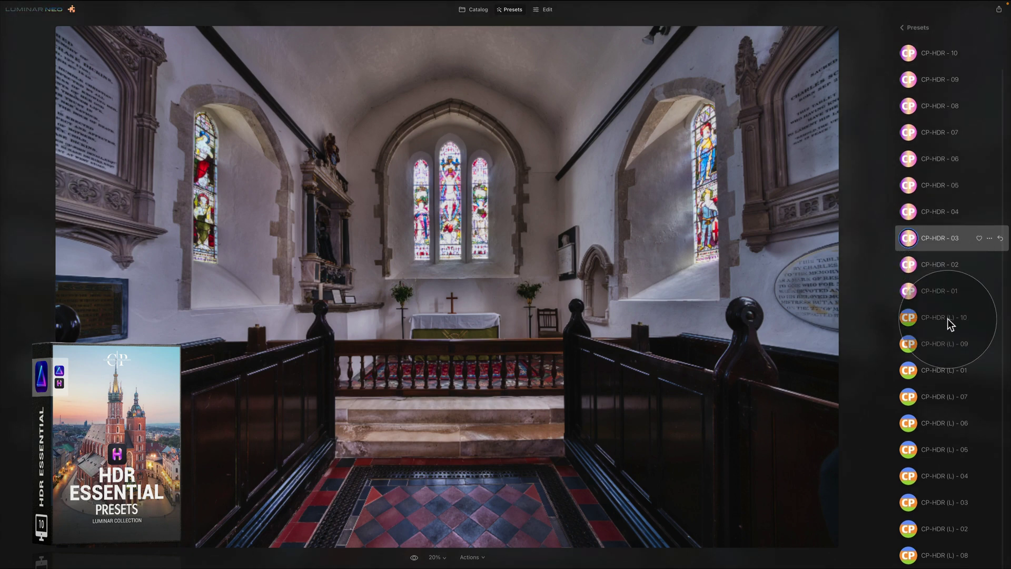
{"action": "left_click", "coordinate": [954, 503]}
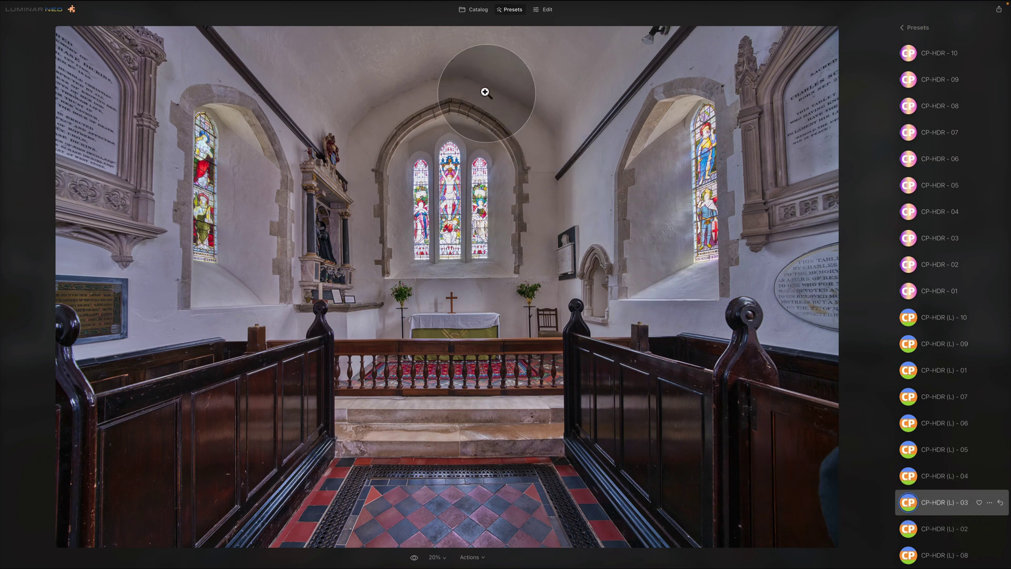
{"action": "left_click", "coordinate": [485, 9]}
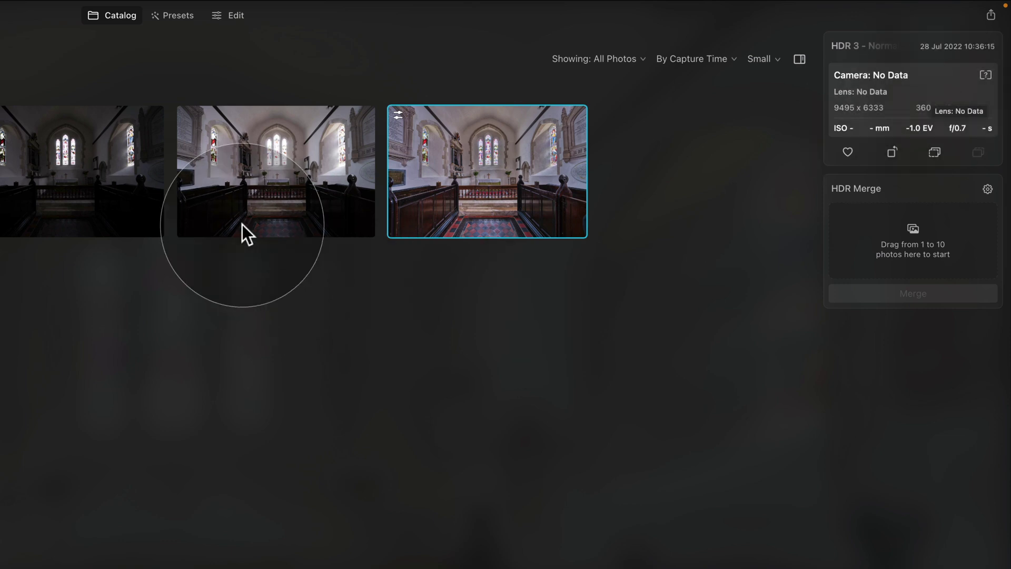
Hide the right info panel to enlarge thumbnails, then right-click the second church photo
{"action": "left_click", "coordinate": [258, 166]}
{"action": "left_click", "coordinate": [62, 168]}
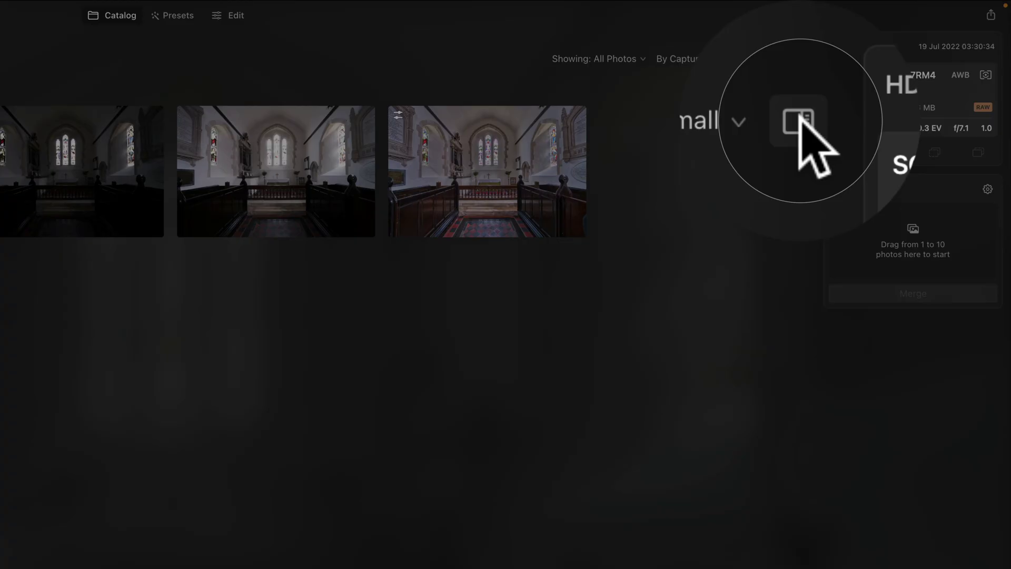
{"action": "left_click", "coordinate": [801, 58]}
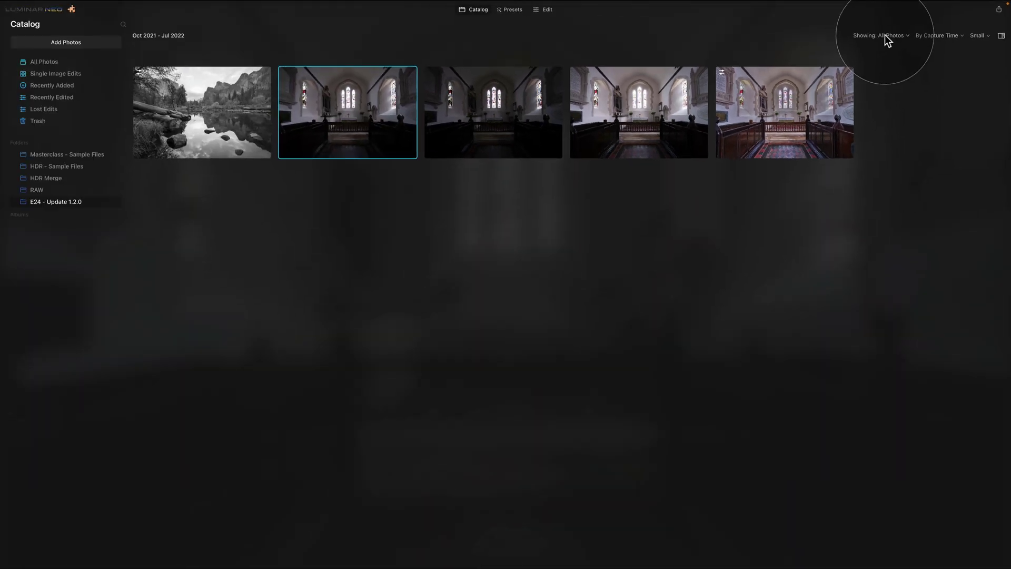
{"action": "right_click", "coordinate": [359, 112]}
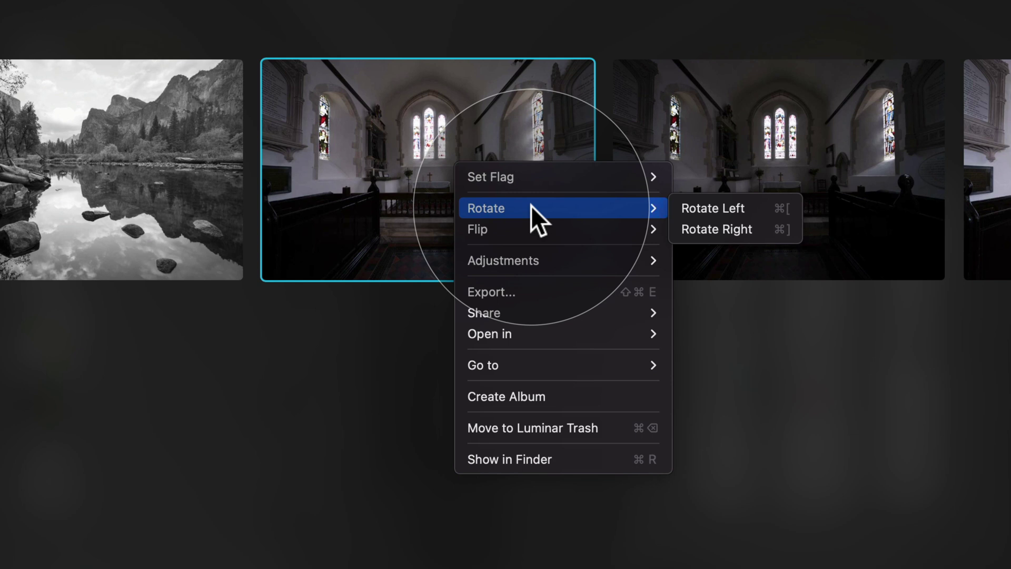
Look over the Rotate and Flip submenus, then close the menu without changes
{"action": "mouse_move", "coordinate": [526, 224]}
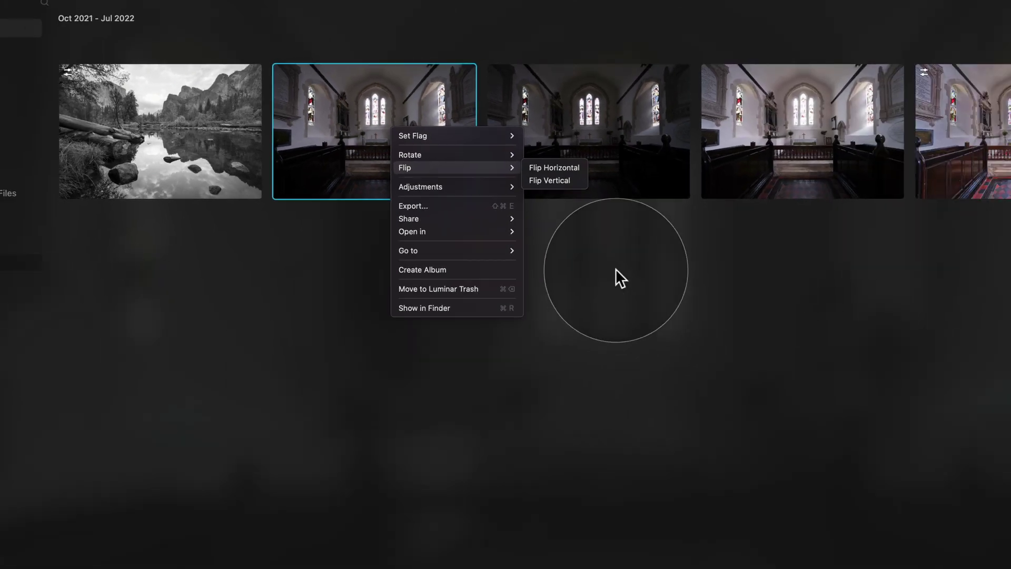
{"action": "left_click", "coordinate": [831, 387]}
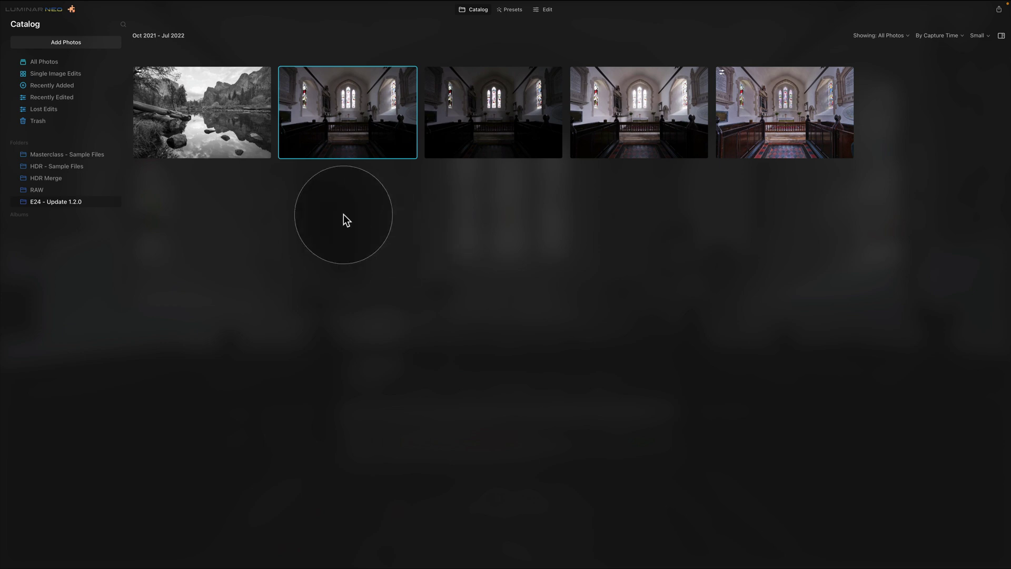
{"action": "left_click", "coordinate": [240, 122]}
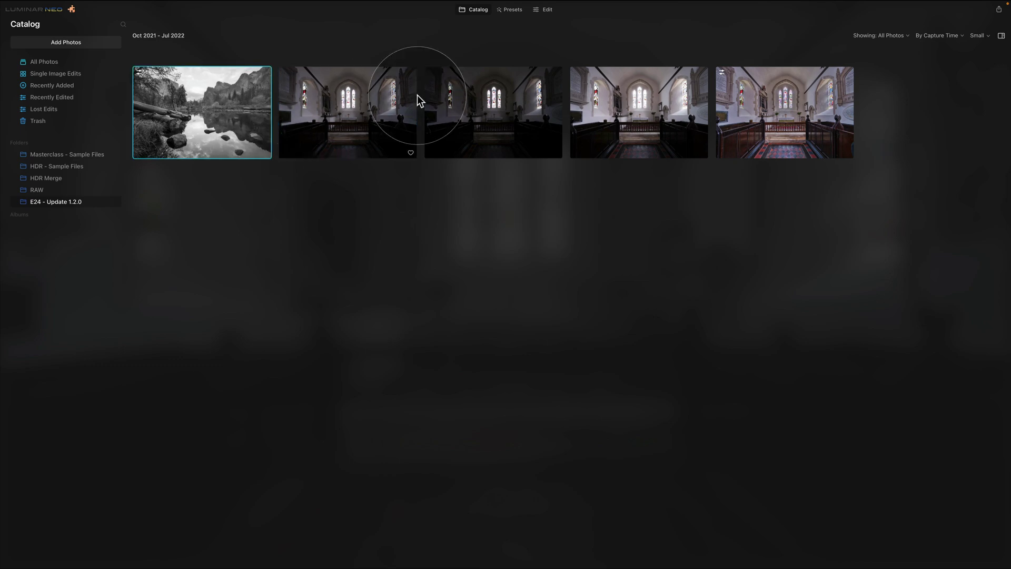
Open the black-and-white Yosemite lake photo in Edit and scroll the tools to Professional
{"action": "left_click", "coordinate": [545, 10]}
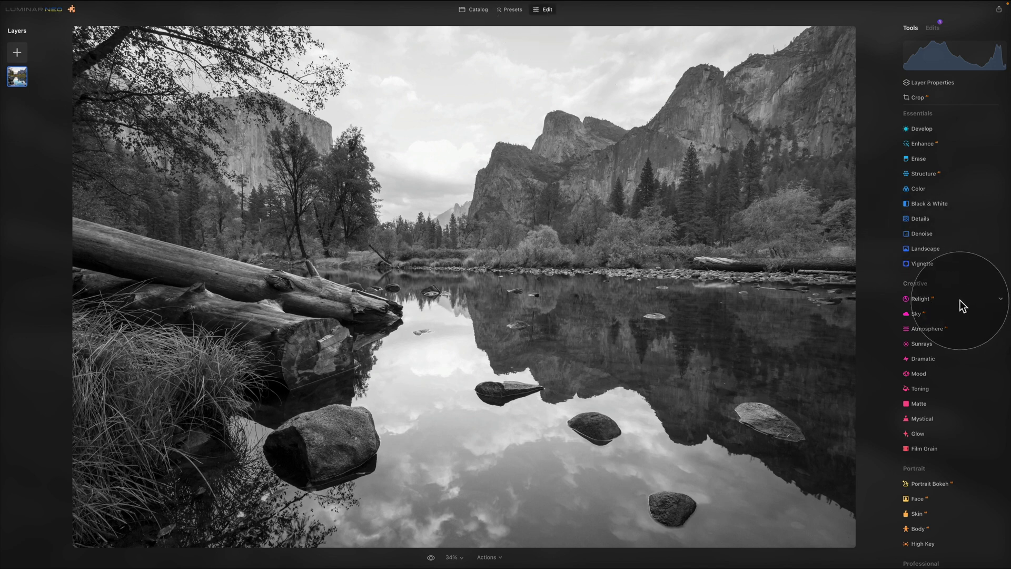
{"action": "scroll", "coordinate": [959, 300], "scroll_direction": "down", "scroll_amount": 2}
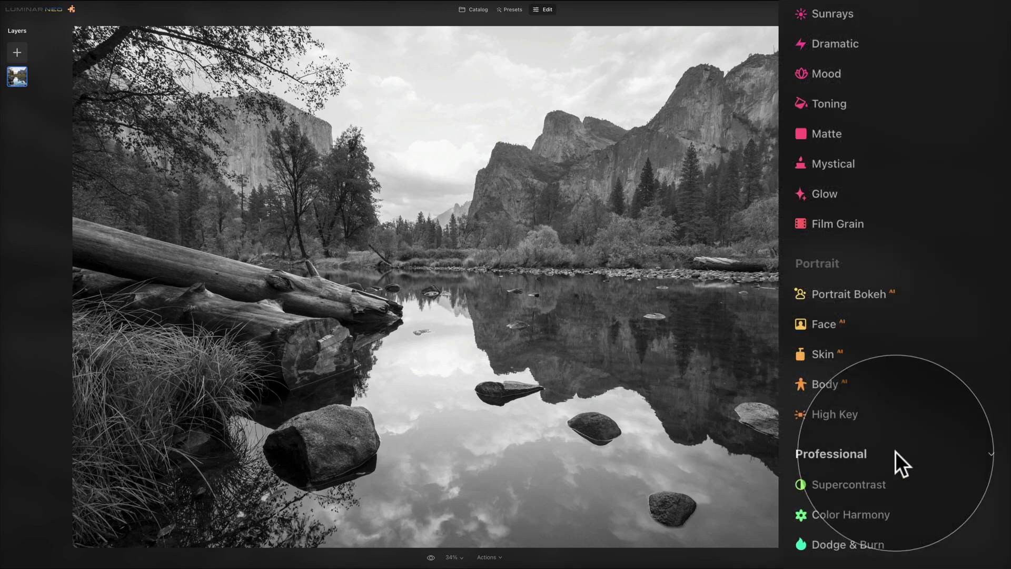
Open Dodge & Burn and set a Lighten brush with size 290 and strength 21
{"action": "left_click", "coordinate": [887, 547]}
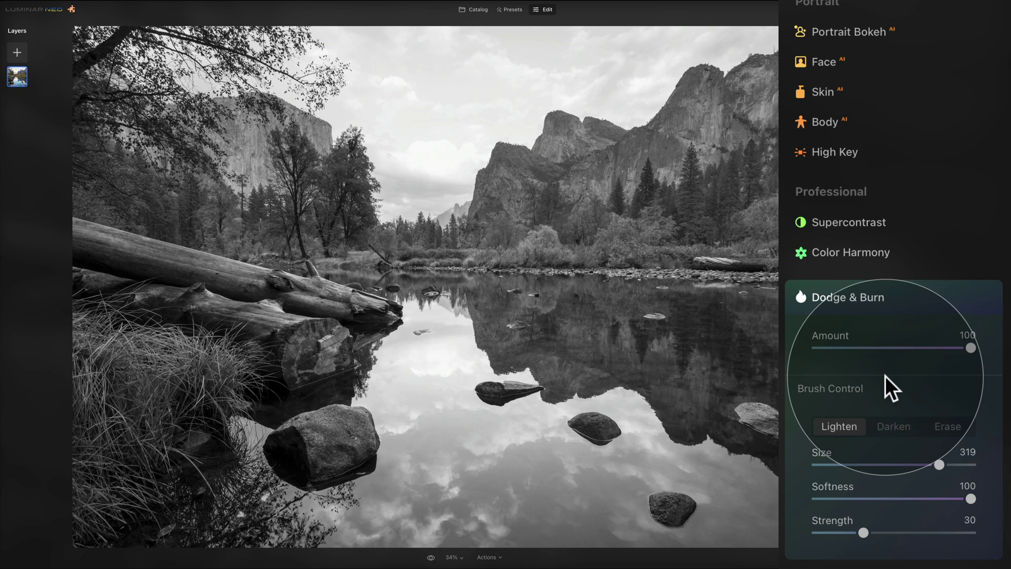
{"action": "mouse_move", "coordinate": [971, 349]}
{"action": "left_mouse_down"}
{"action": "mouse_move", "coordinate": [853, 357]}
{"action": "mouse_move", "coordinate": [1009, 352]}
{"action": "mouse_move", "coordinate": [981, 361]}
{"action": "left_mouse_up"}
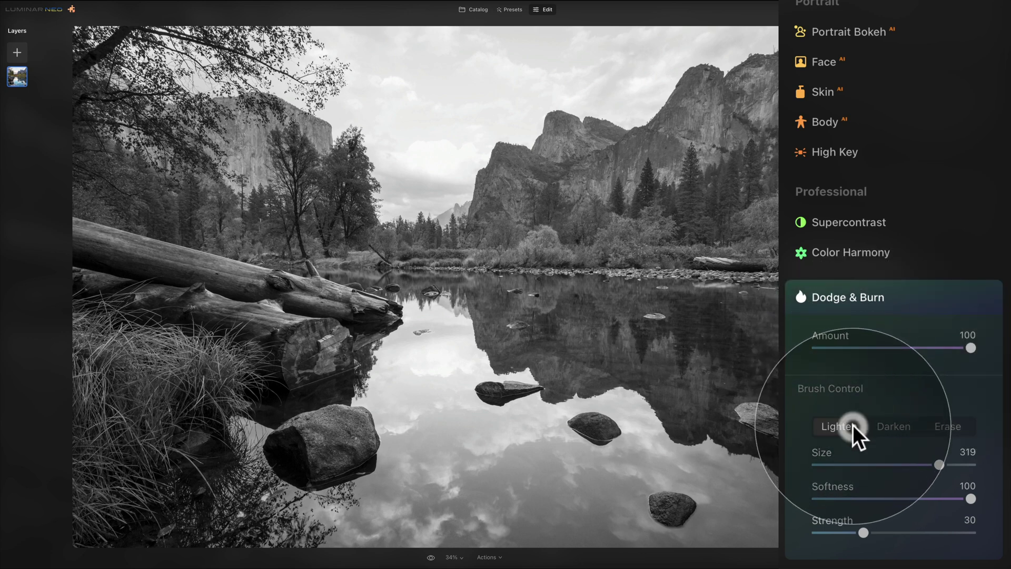
{"action": "left_click", "coordinate": [907, 428]}
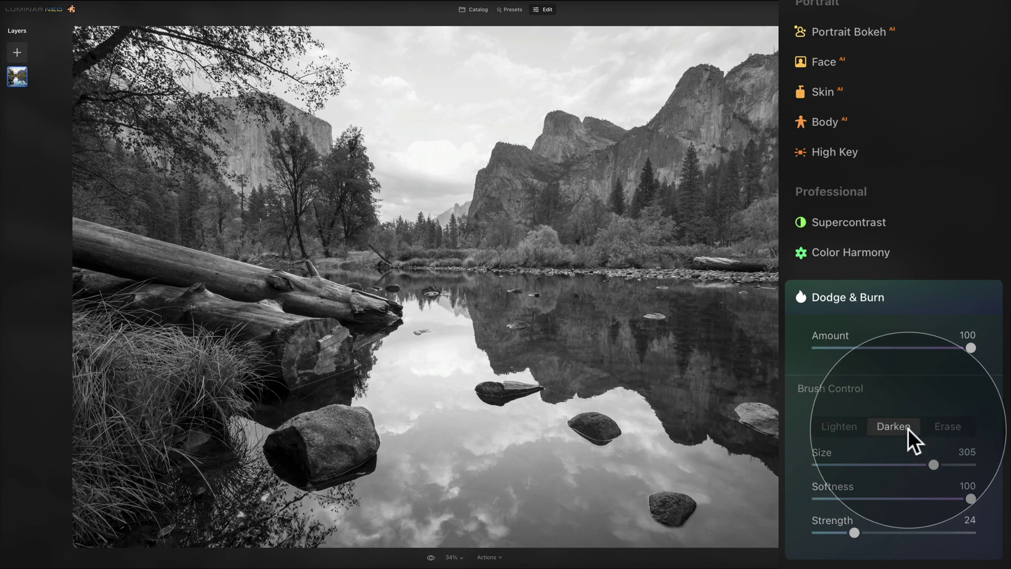
{"action": "left_click", "coordinate": [952, 427]}
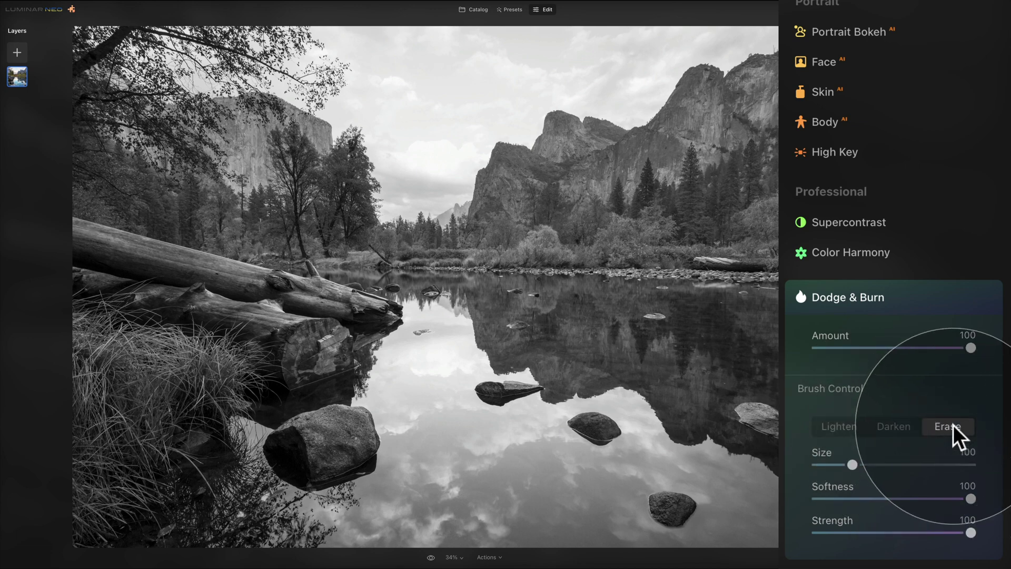
{"action": "left_click", "coordinate": [839, 427]}
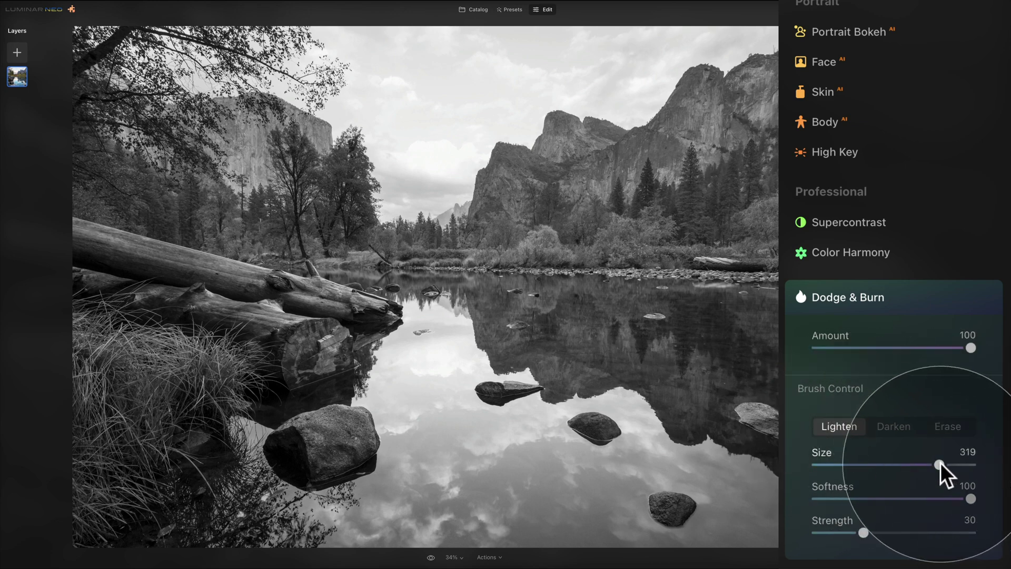
{"action": "mouse_move", "coordinate": [939, 464]}
{"action": "left_mouse_down"}
{"action": "mouse_move", "coordinate": [898, 463]}
{"action": "mouse_move", "coordinate": [926, 466]}
{"action": "left_mouse_up"}
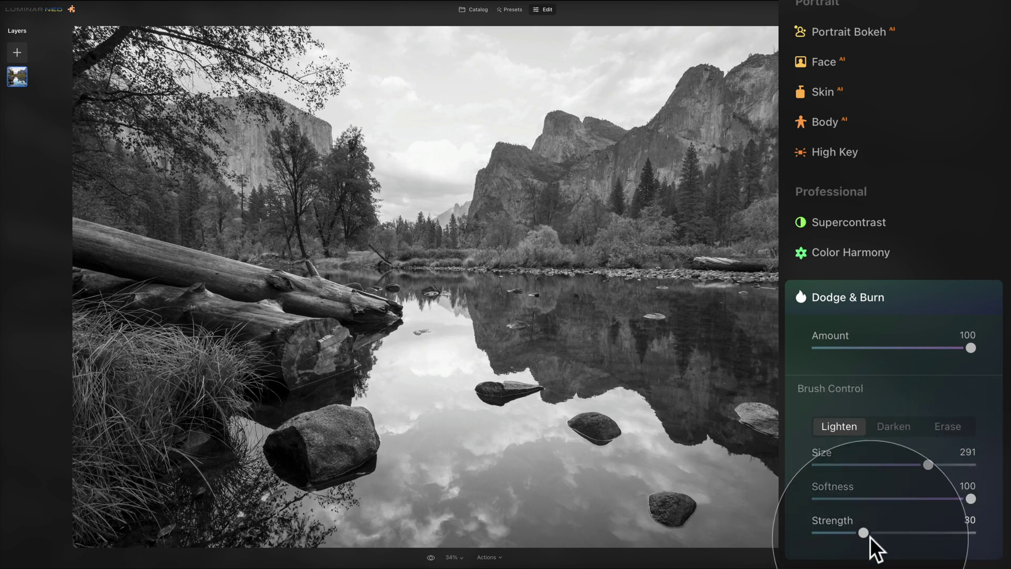
{"action": "left_click_drag", "start_coordinate": [863, 532], "coordinate": [849, 531]}
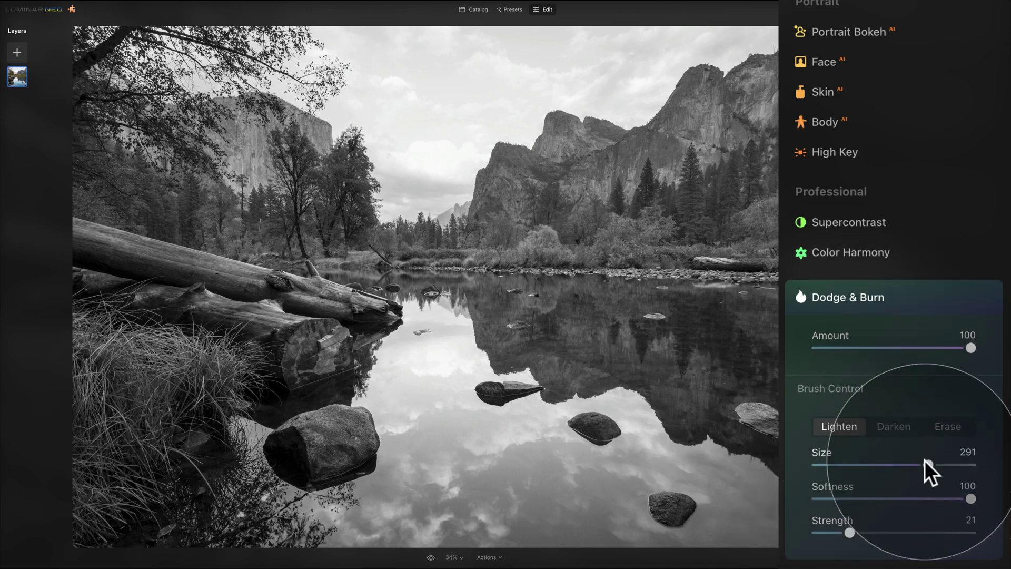
{"action": "left_click_drag", "start_coordinate": [925, 464], "coordinate": [927, 463]}
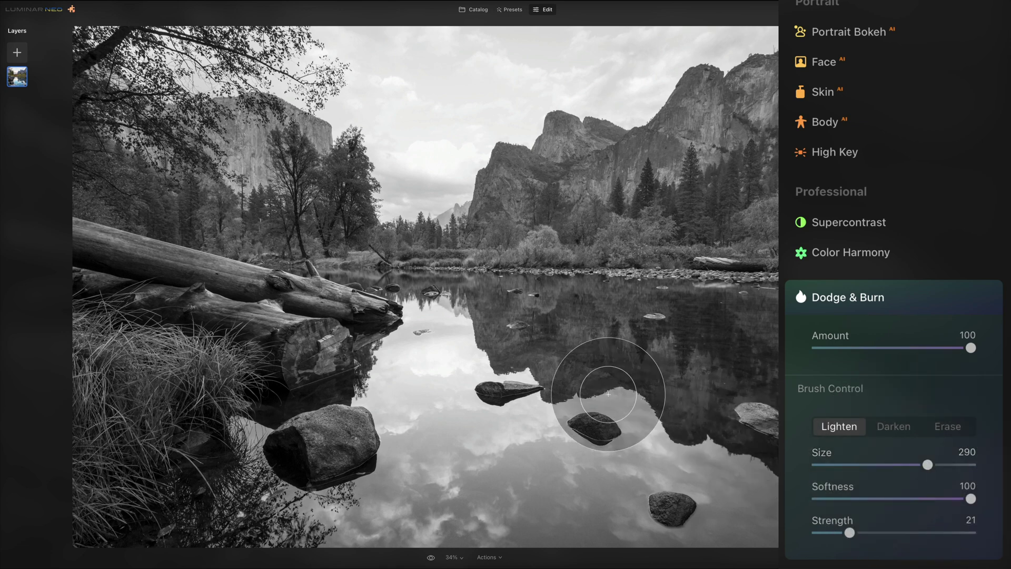
Paint a Lighten stroke at size 290, strength 21 across the fallen log
{"action": "mouse_move", "coordinate": [169, 259]}
{"action": "left_mouse_down"}
{"action": "mouse_move", "coordinate": [102, 245]}
{"action": "mouse_move", "coordinate": [293, 285]}
{"action": "left_mouse_up"}
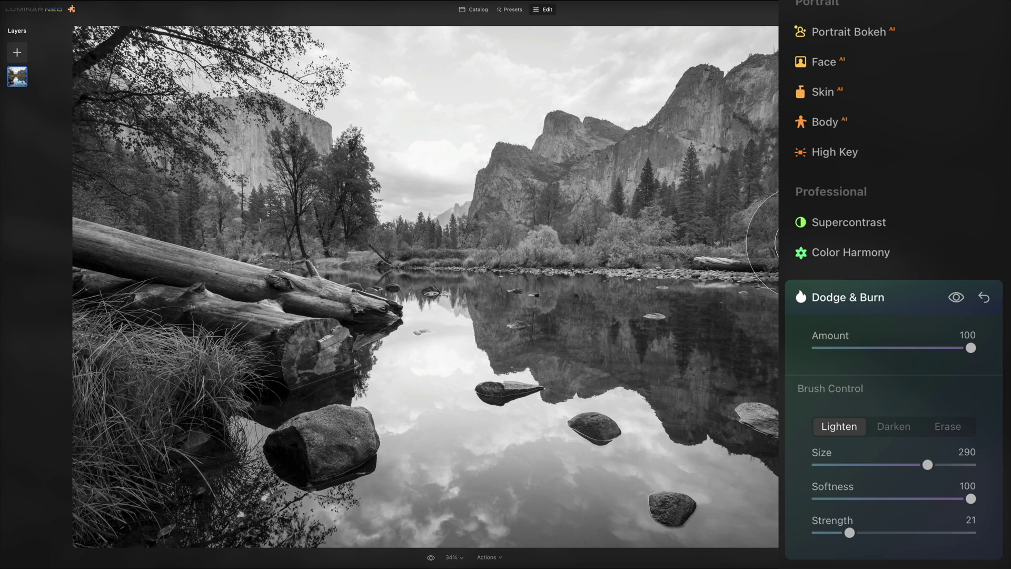
Switch the Dodge & Burn brush to Darken and lower its Strength to 10
{"action": "key", "text": "x"}
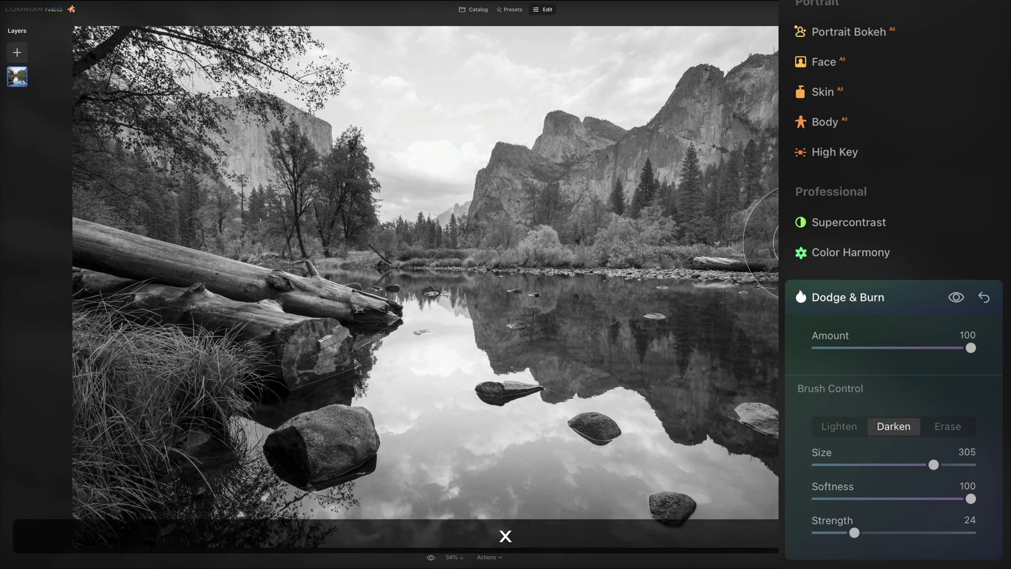
{"action": "key", "text": "x"}
{"action": "key", "text": "x"}
{"action": "key", "text": "x"}
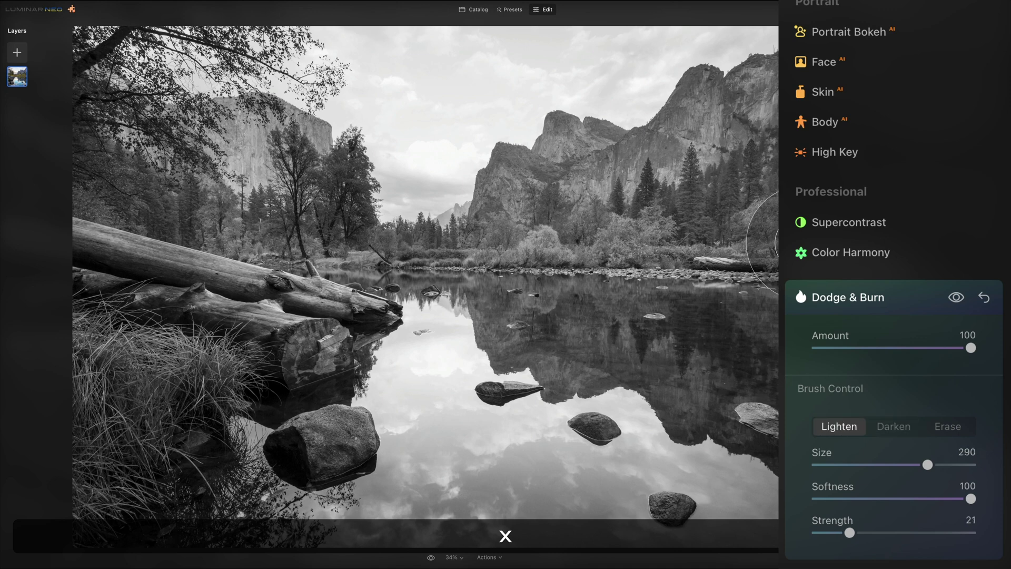
{"action": "left_click", "coordinate": [906, 428]}
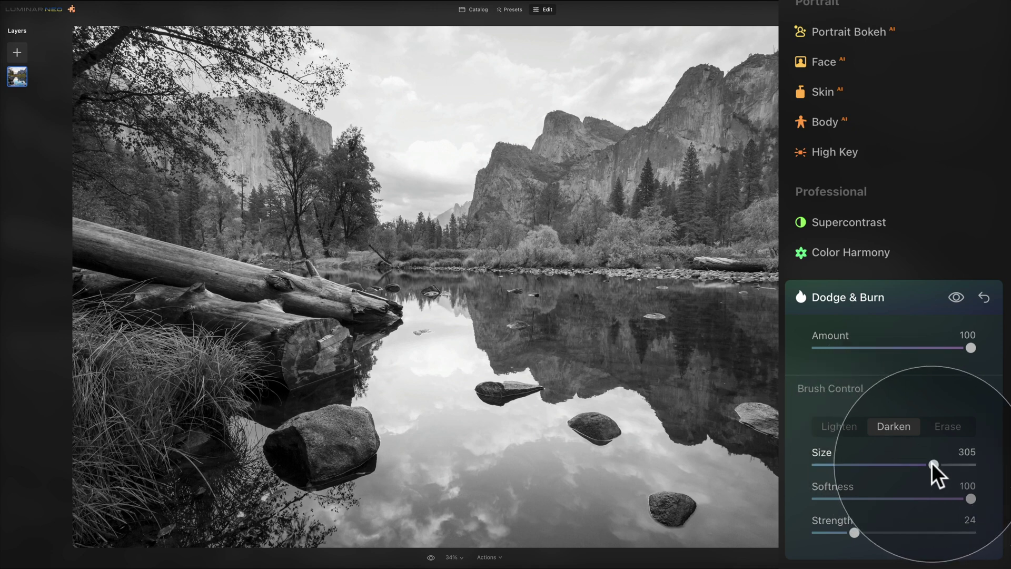
{"action": "left_click_drag", "start_coordinate": [931, 465], "coordinate": [927, 466]}
{"action": "left_click_drag", "start_coordinate": [854, 532], "coordinate": [839, 533]}
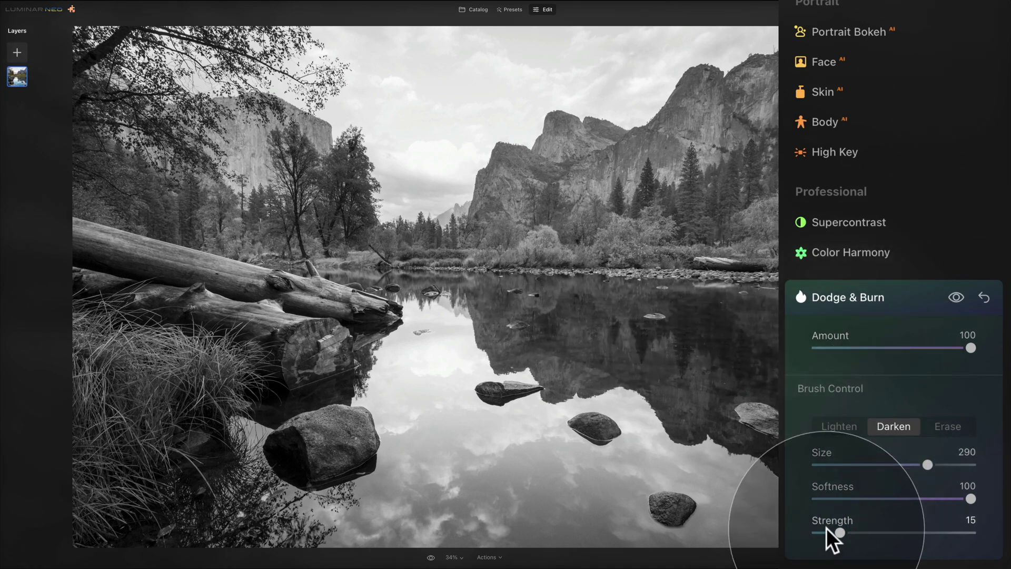
{"action": "left_click_drag", "start_coordinate": [840, 532], "coordinate": [833, 533]}
Burn a spot in the water by the logs, then return the brush to size 290
{"action": "key", "text": "bracketleft"}
{"action": "key", "text": "bracketleft"}
{"action": "key", "text": "bracketleft"}
{"action": "key", "text": "bracketleft"}
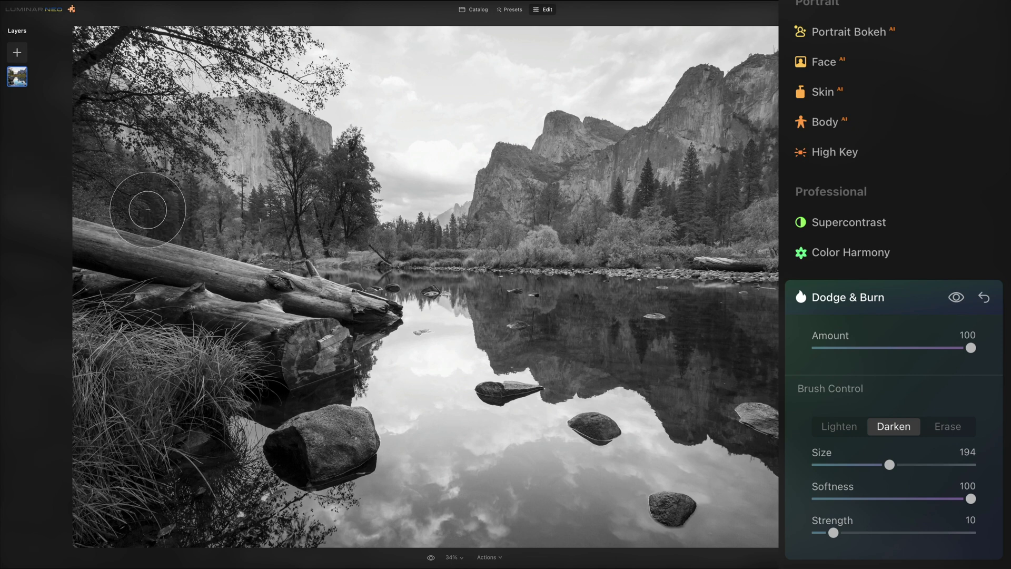
{"action": "left_click", "coordinate": [397, 369]}
{"action": "key", "text": "bracketright"}
{"action": "key", "text": "bracketright"}
{"action": "key", "text": "bracketright"}
{"action": "key", "text": "bracketright"}
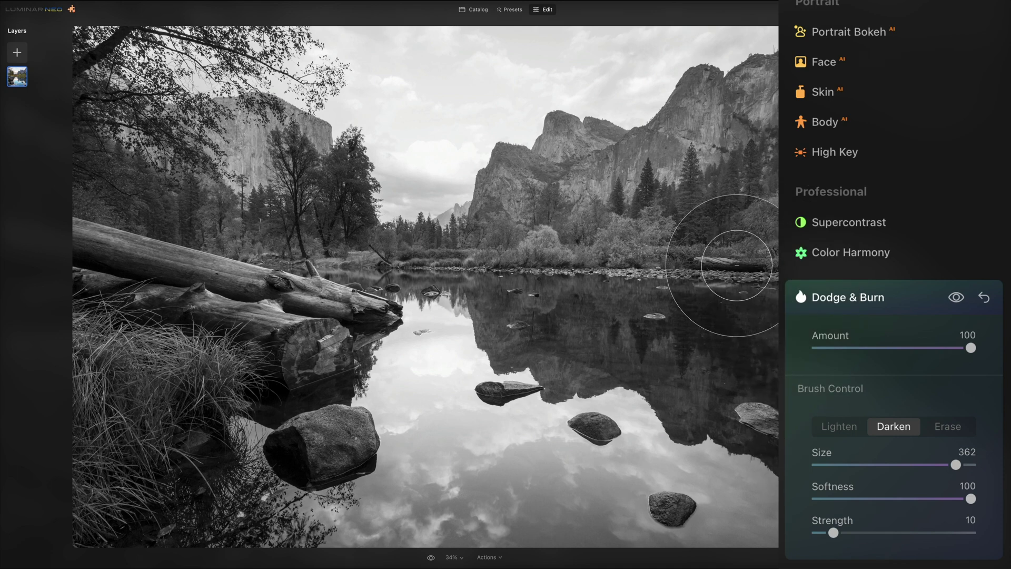
{"action": "key", "text": "bracketleft"}
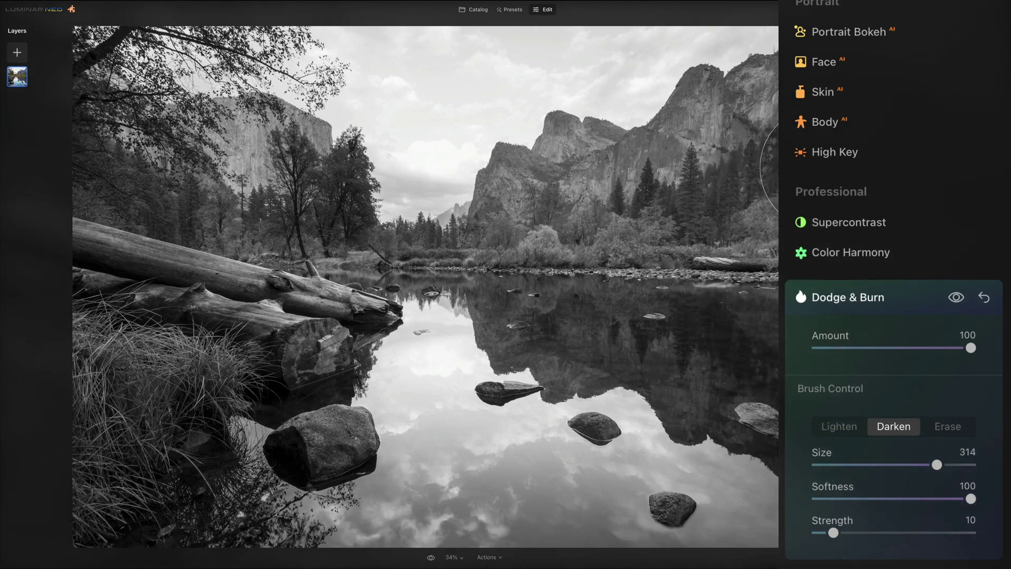
{"action": "key", "text": "bracketleft"}
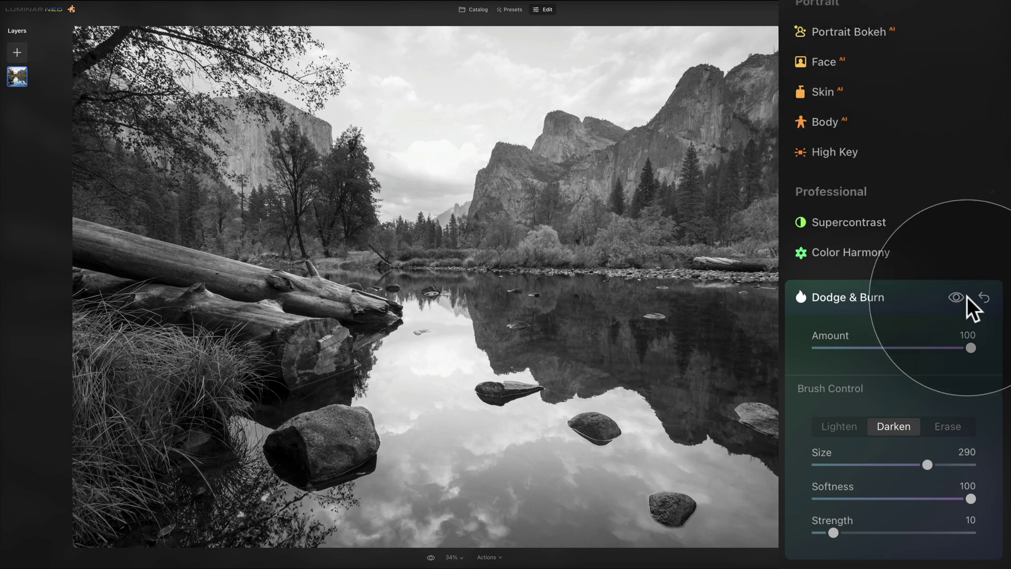
Lower the Dodge & Burn Amount, then switch the brush to Erase at size 400
{"action": "mouse_move", "coordinate": [968, 350]}
{"action": "left_mouse_down"}
{"action": "mouse_move", "coordinate": [924, 348]}
{"action": "mouse_move", "coordinate": [988, 361]}
{"action": "mouse_move", "coordinate": [973, 360]}
{"action": "left_mouse_up"}
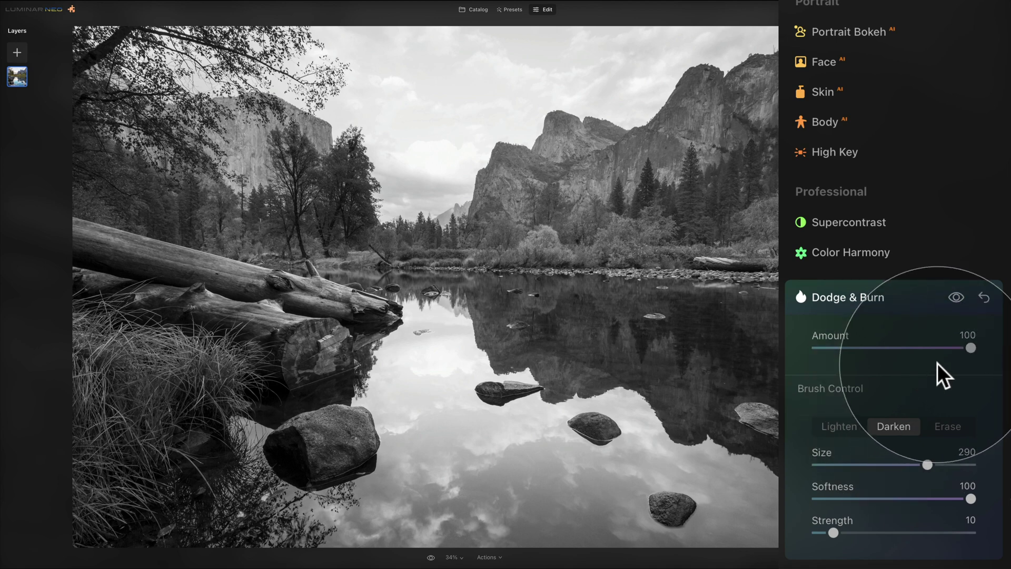
{"action": "left_click", "coordinate": [948, 426]}
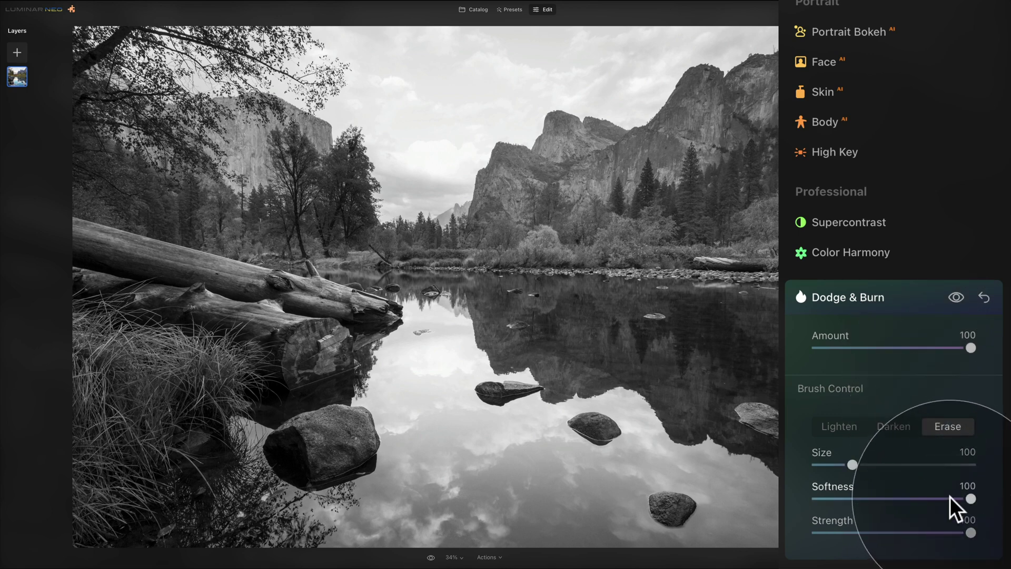
{"action": "left_click_drag", "start_coordinate": [853, 465], "coordinate": [970, 465]}
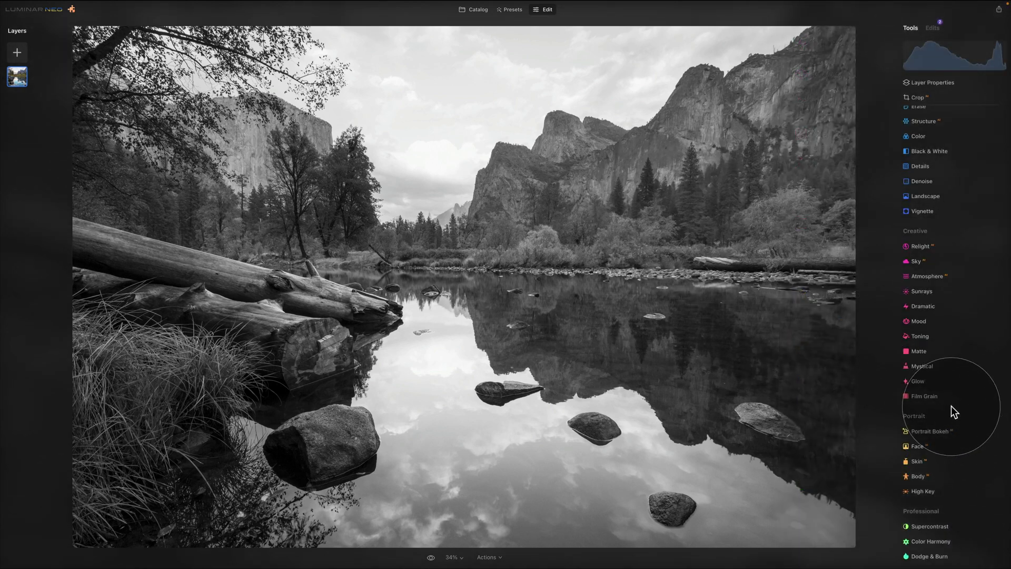
Show the Edits list with the Dodge & Burn and Black & White adjustments
{"action": "left_click", "coordinate": [933, 28]}
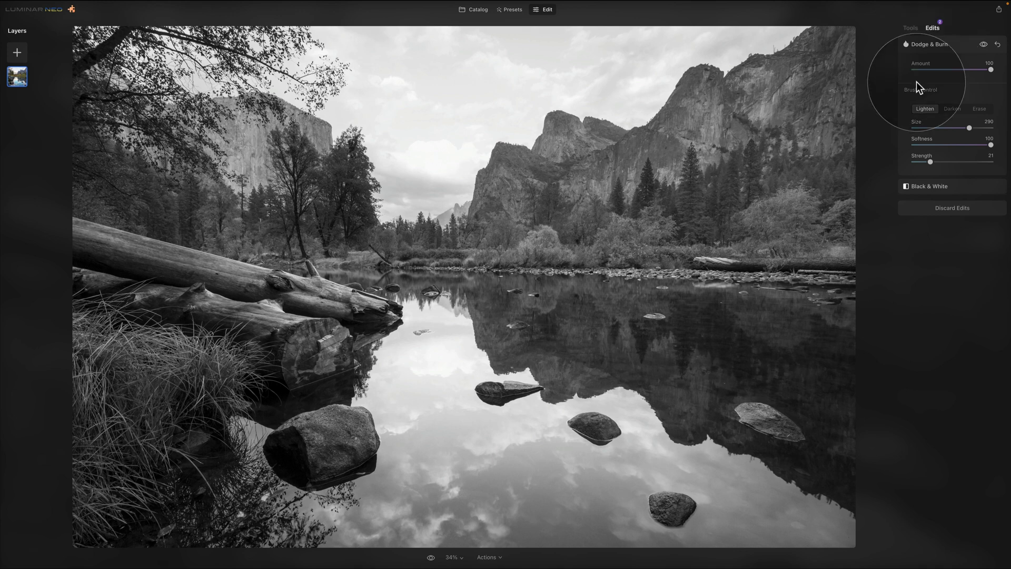
Export photo '03' to Downloads as a 16-bit PNG at 2500 px long edge
{"action": "left_click", "coordinate": [911, 28]}
{"action": "right_click", "coordinate": [580, 174]}
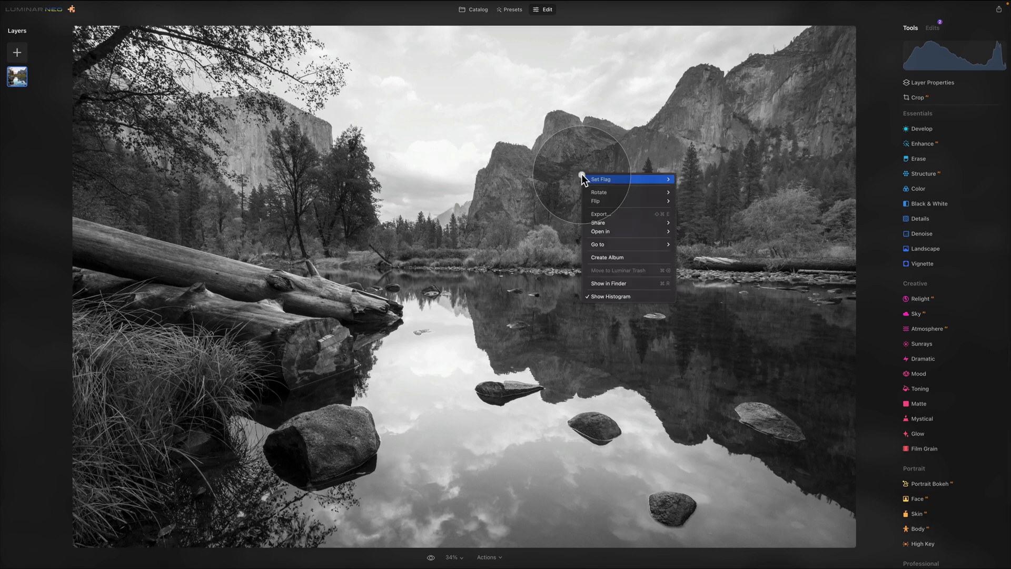
{"action": "left_click", "coordinate": [640, 214]}
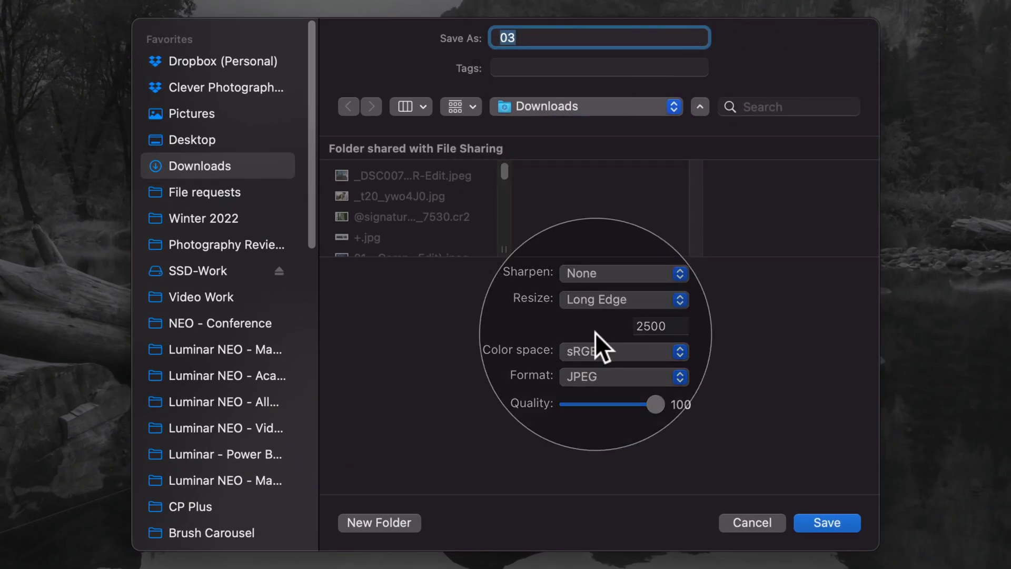
{"action": "left_click", "coordinate": [615, 378]}
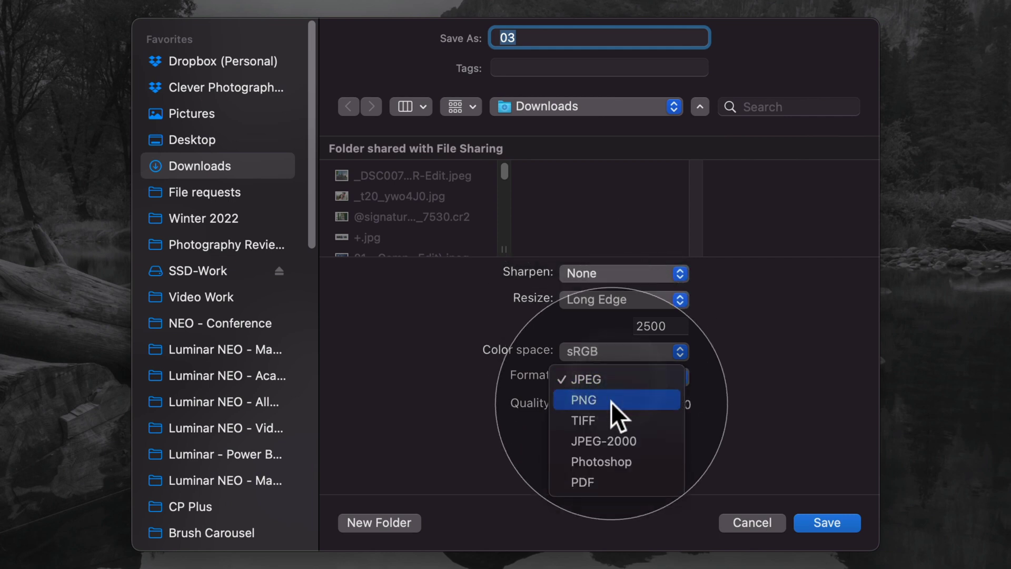
{"action": "left_click", "coordinate": [611, 401]}
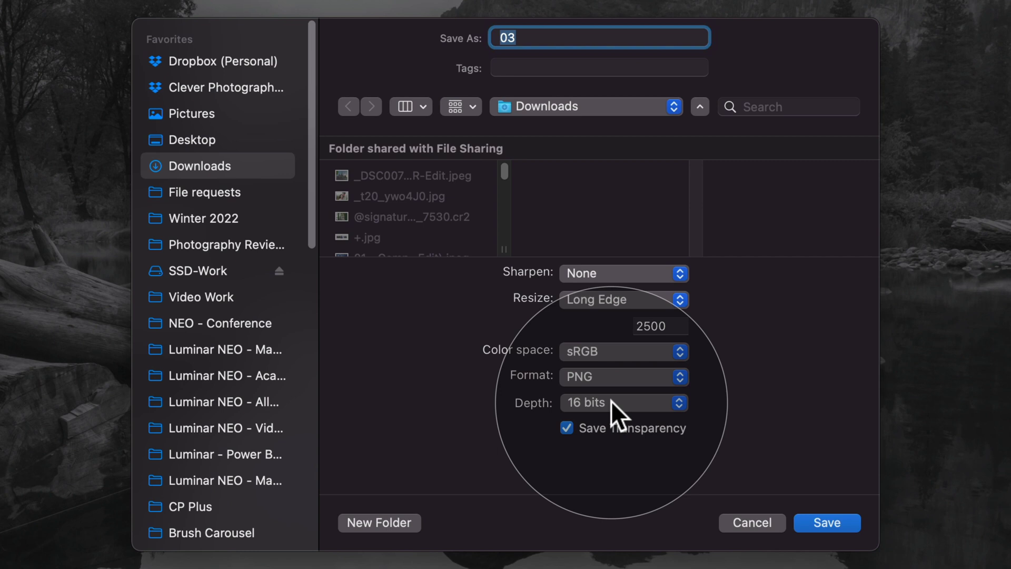
{"action": "left_click", "coordinate": [611, 400]}
{"action": "left_click", "coordinate": [612, 401]}
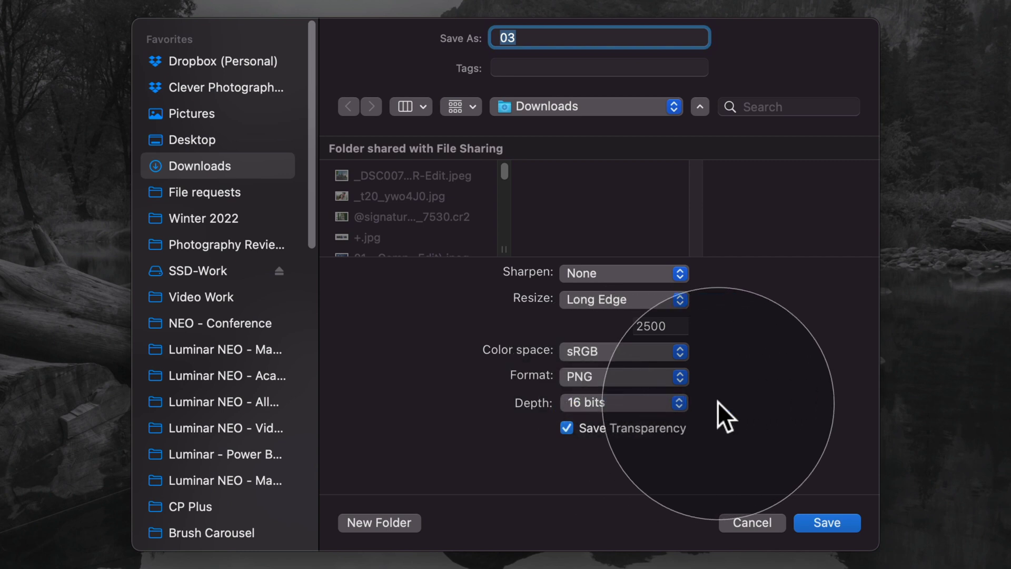